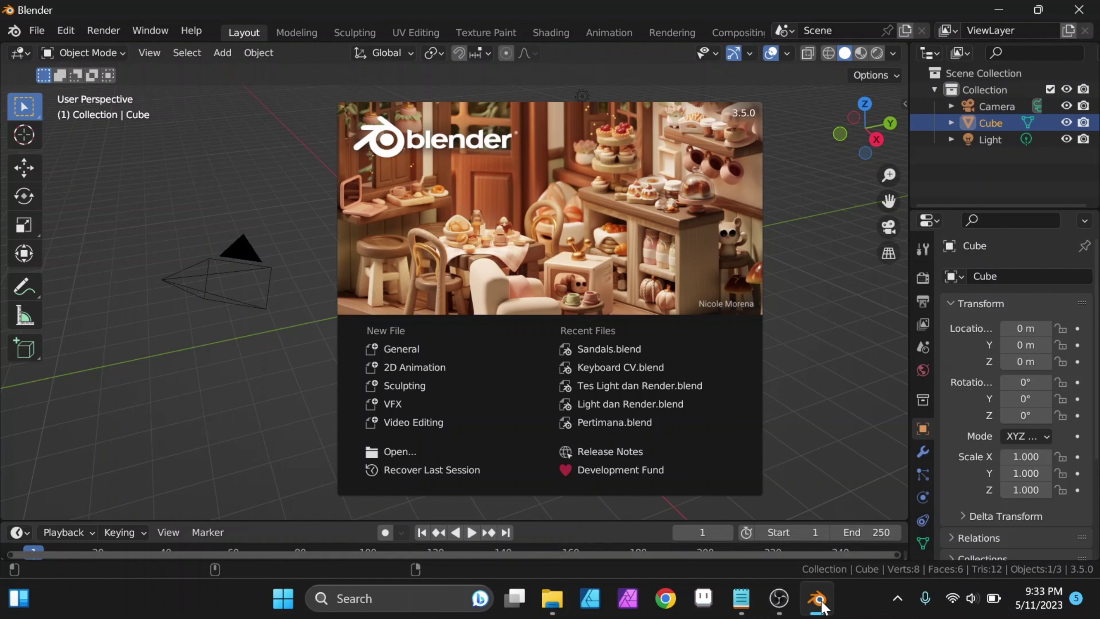
# - Highlight the first topic, 'Workspace pada Blender', in the Workspace.txt notes
pyautogui.click(741, 598)
pyautogui.click(568, 279)
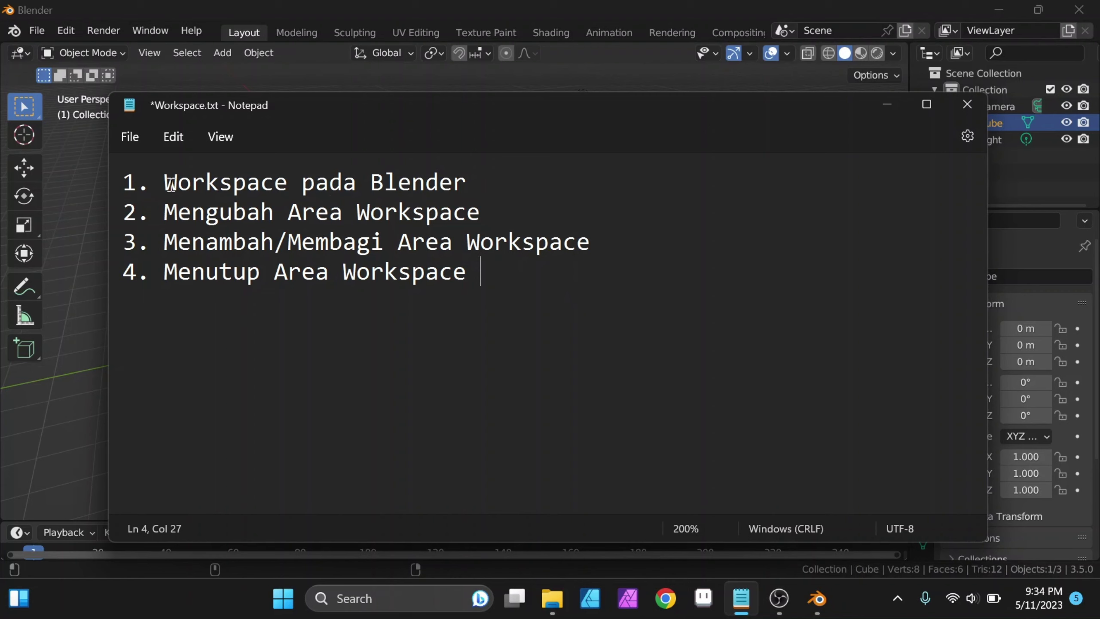
pyautogui.moveTo(165, 182); pyautogui.dragTo(474, 186)
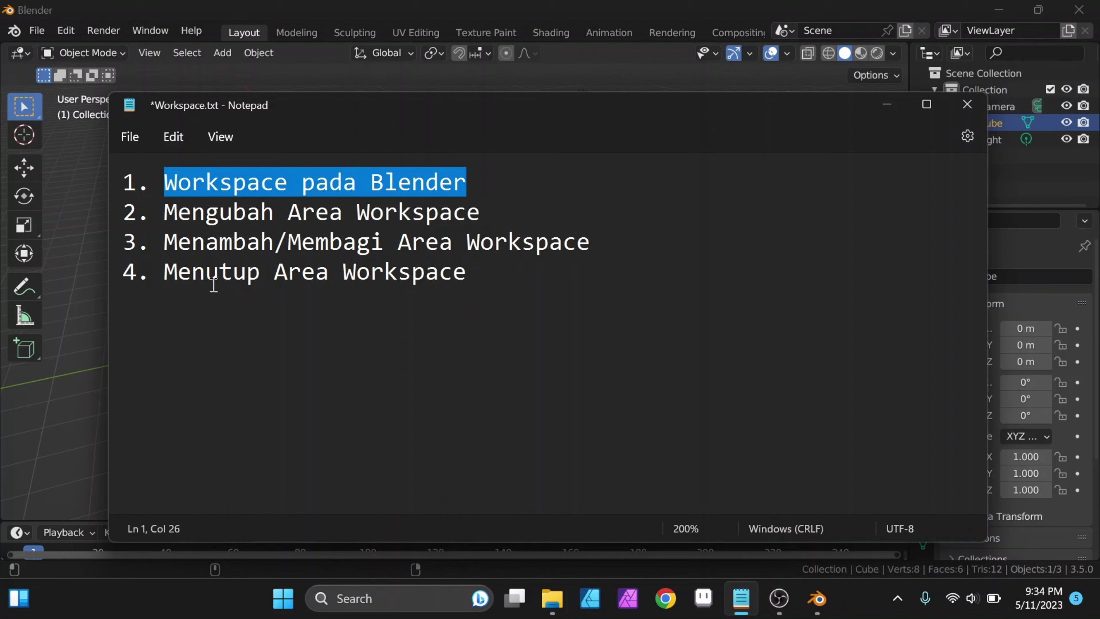
# - Return to Blender, dismiss the splash screen, and open the Modeling workspace
pyautogui.click(886, 113)
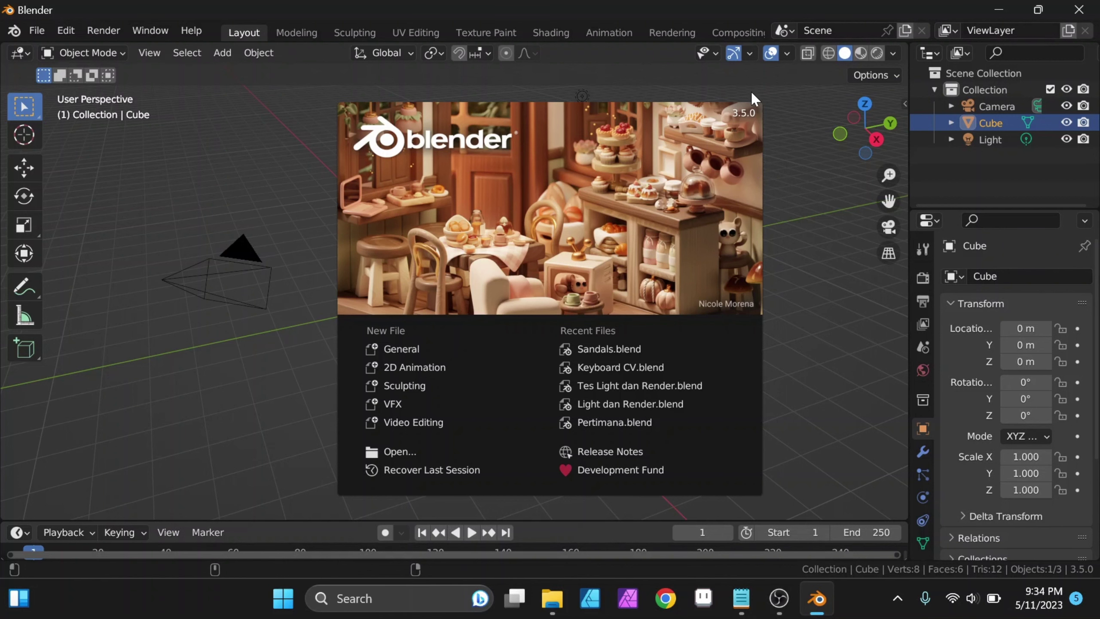
pyautogui.click(236, 140)
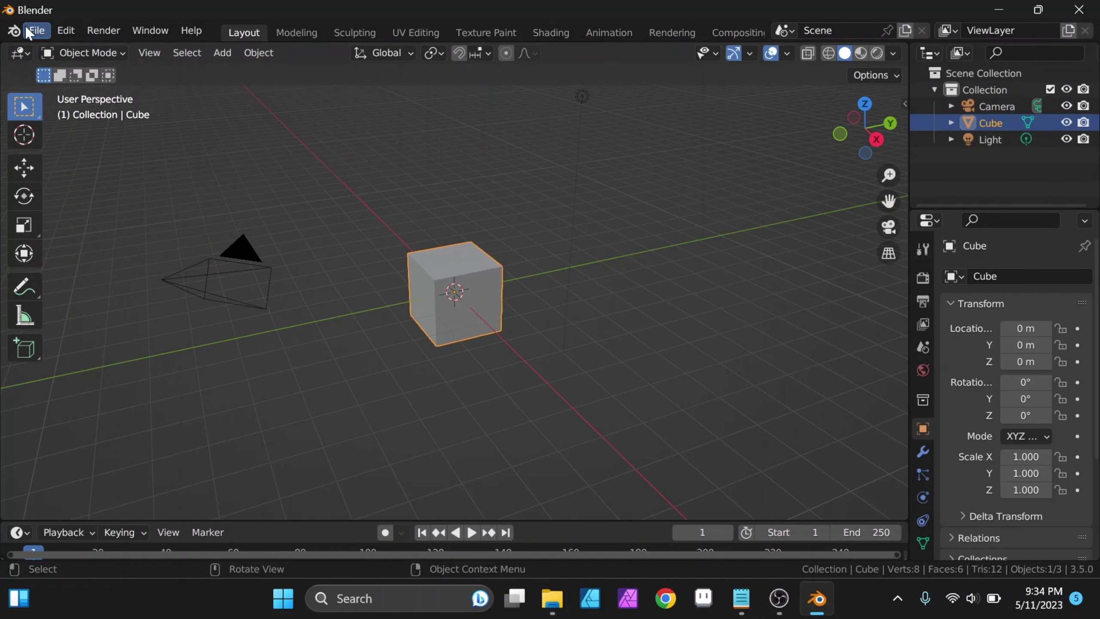
pyautogui.click(203, 53)
# - Tour the Modeling, Sculpting, UV Editing, Texture Paint, Shading, Animation and Rendering workspaces
pyautogui.click(286, 32)
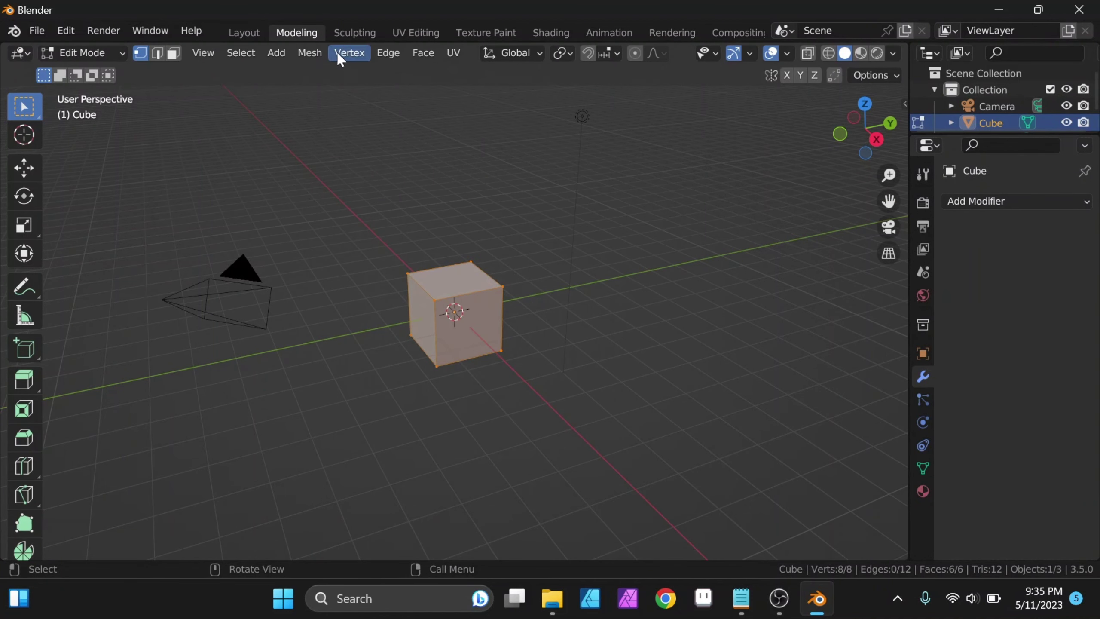
pyautogui.click(355, 34)
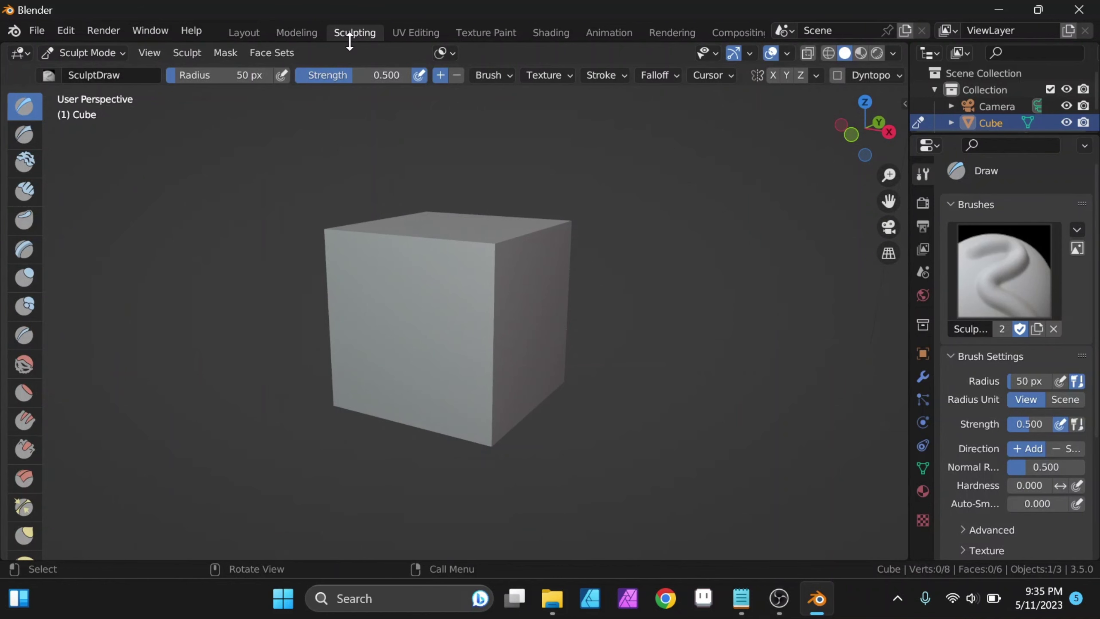
pyautogui.click(415, 34)
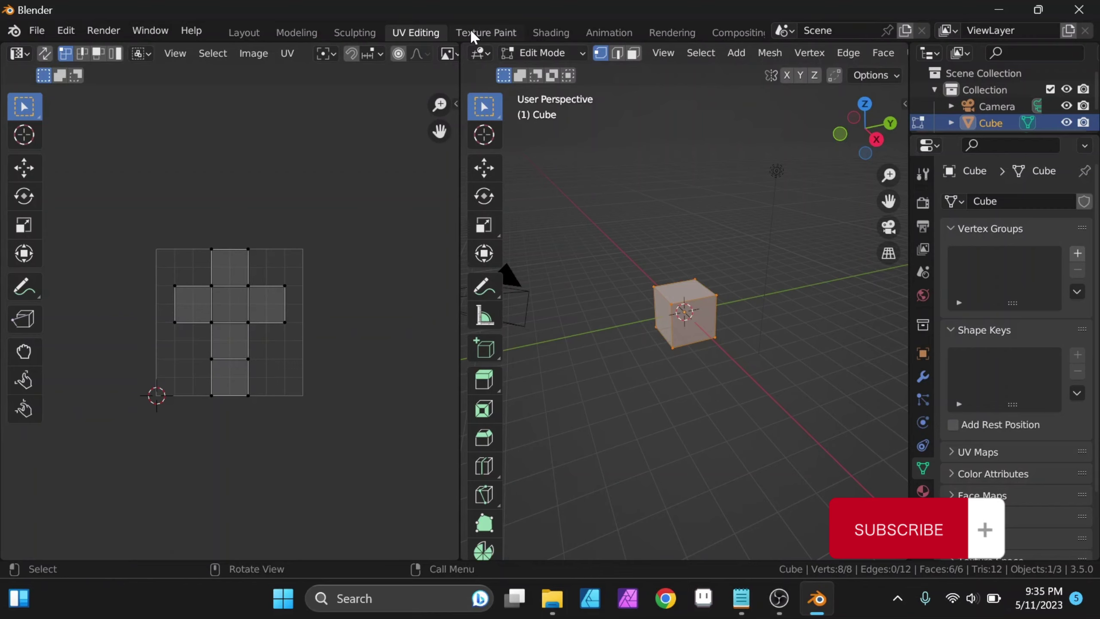
pyautogui.click(474, 34)
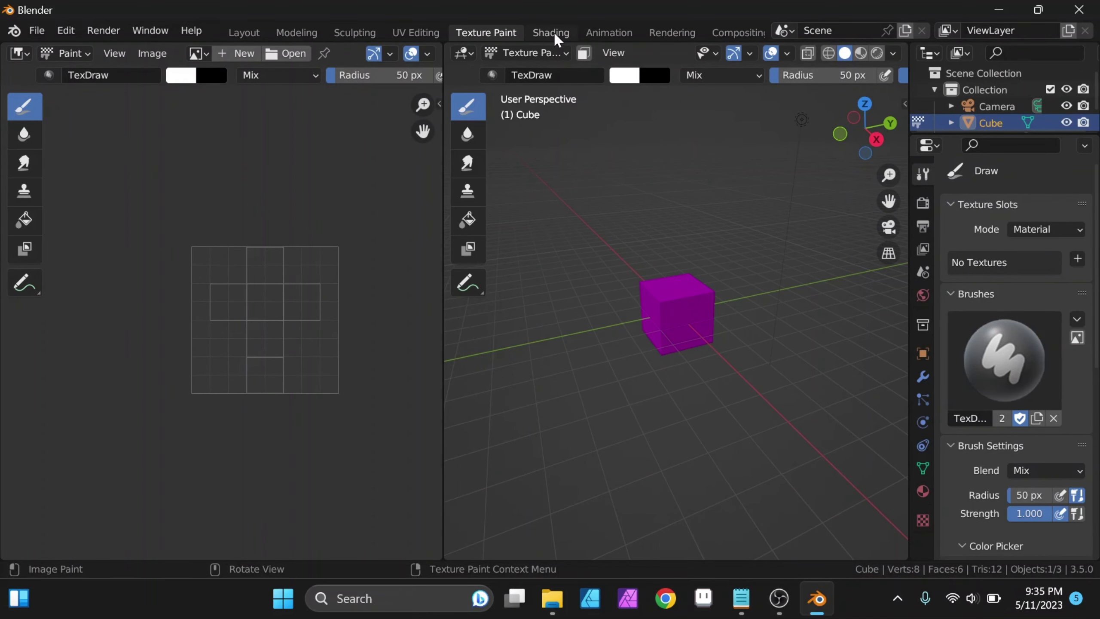
pyautogui.click(553, 31)
pyautogui.click(607, 29)
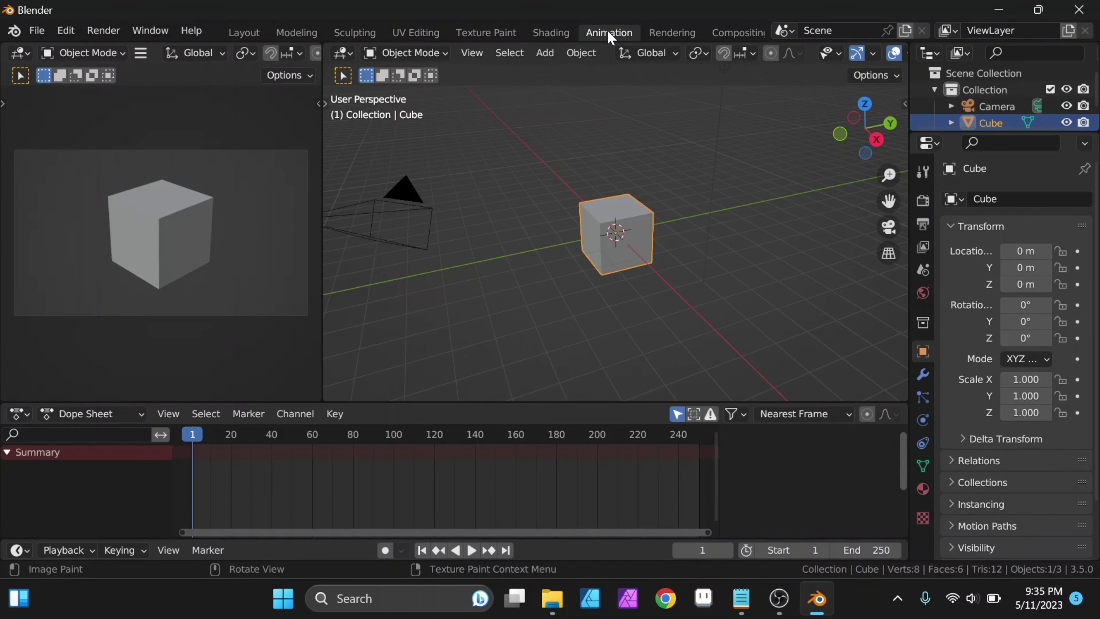
pyautogui.click(684, 29)
pyautogui.scroll(-1, 688, 30)
pyautogui.scroll(-2, 689, 31)
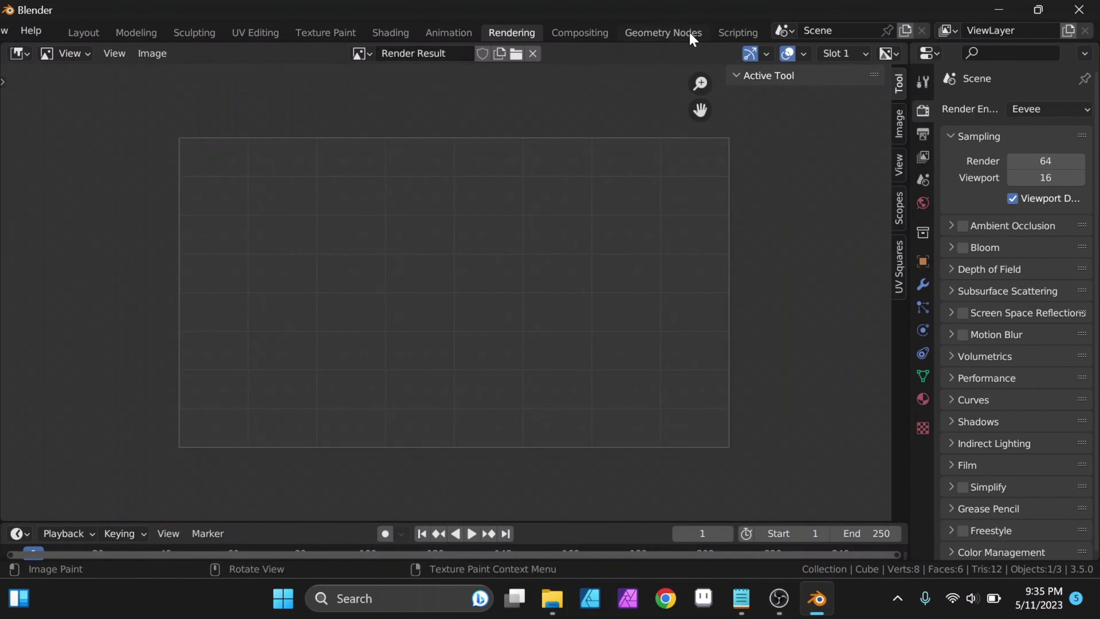
pyautogui.scroll(-2, 692, 32)
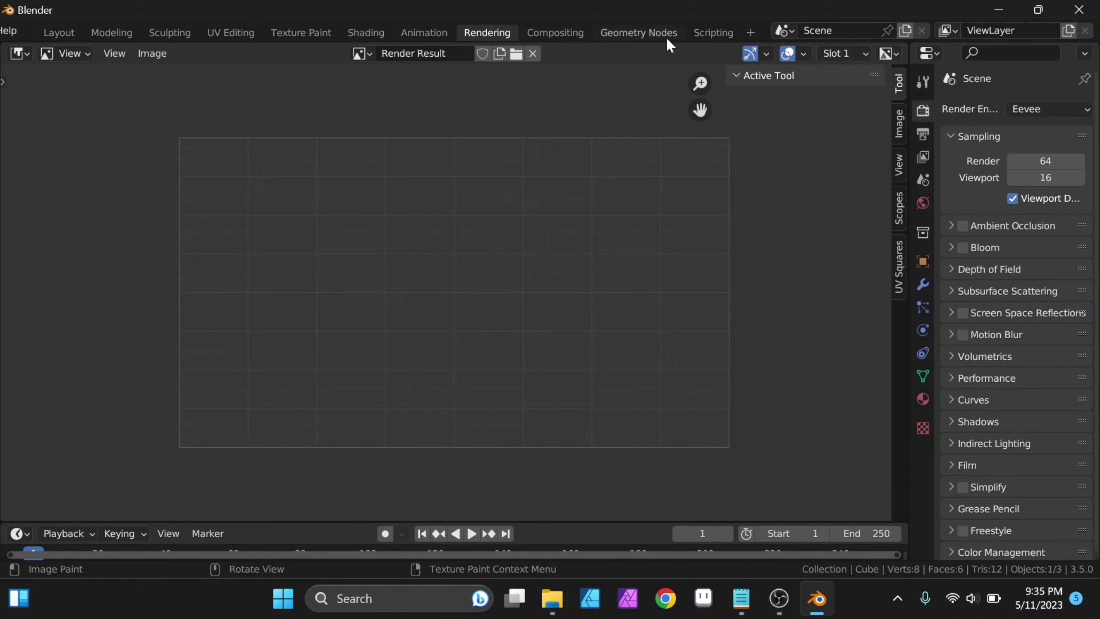
# - Add a new workspace from the General > Modeling template, creating Modeling.001
pyautogui.click(750, 36)
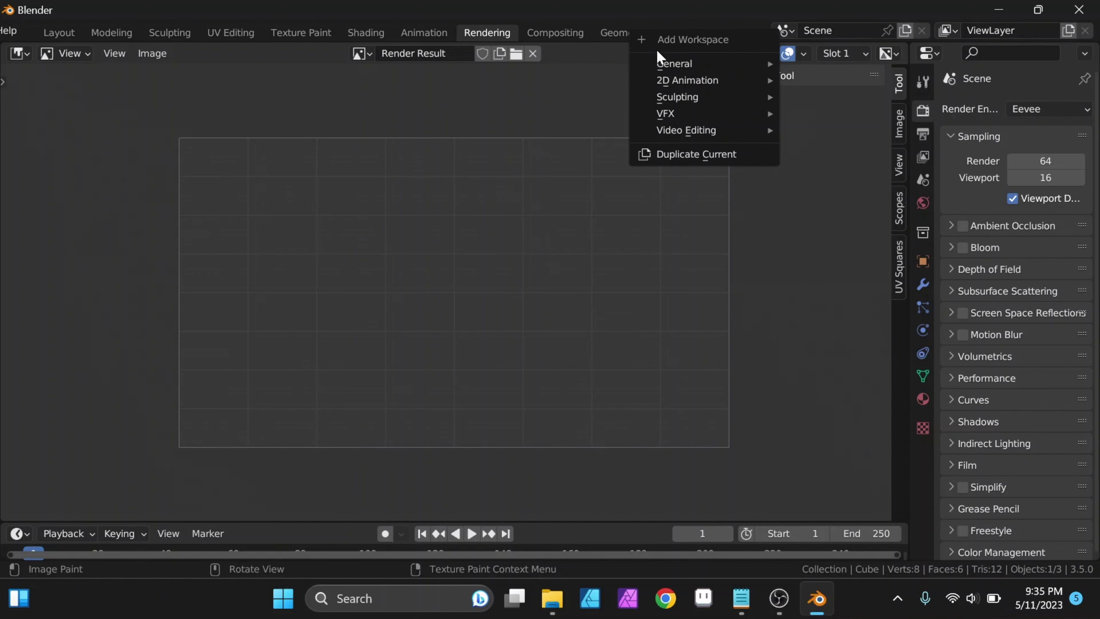
pyautogui.moveTo(703, 63)
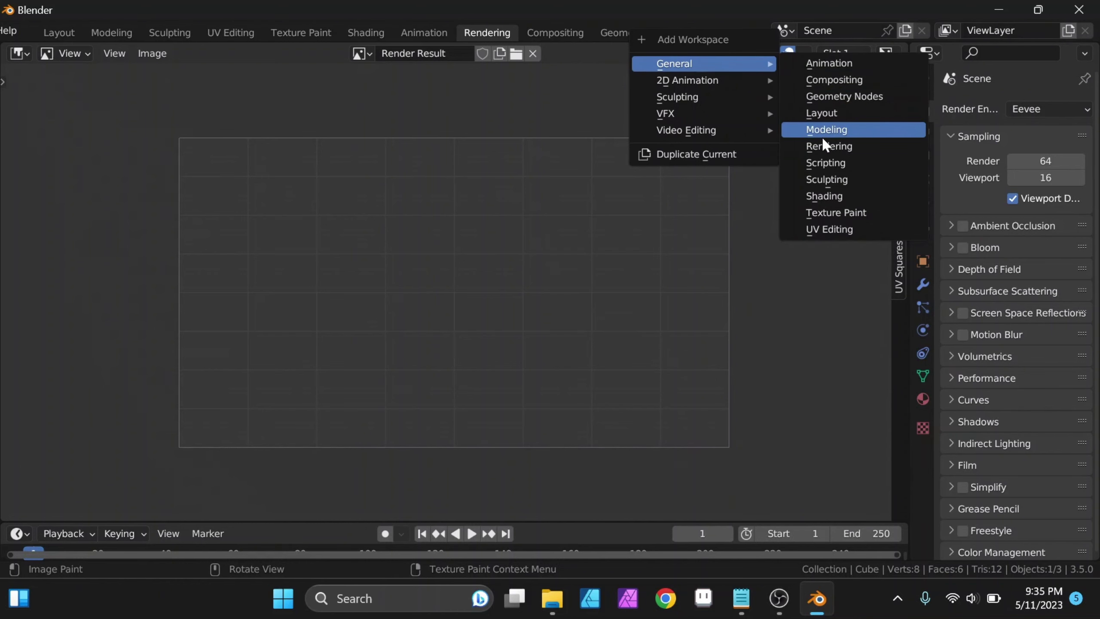
pyautogui.click(823, 137)
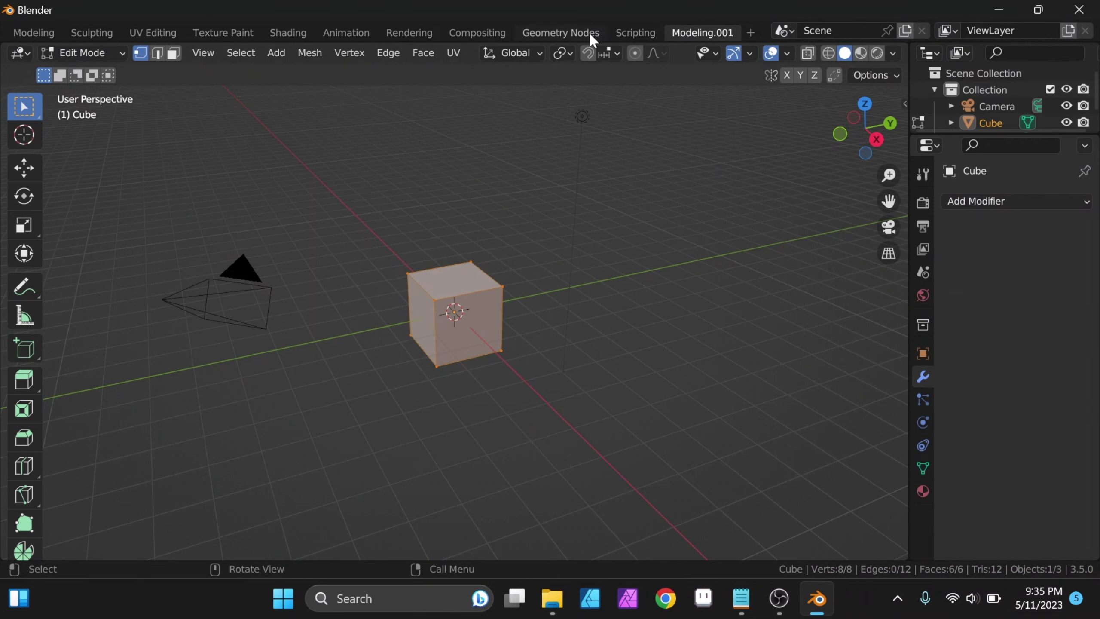
pyautogui.scroll(2, 590, 32)
pyautogui.scroll(5, 589, 32)
pyautogui.scroll(3, 589, 32)
pyautogui.scroll(1, 589, 32)
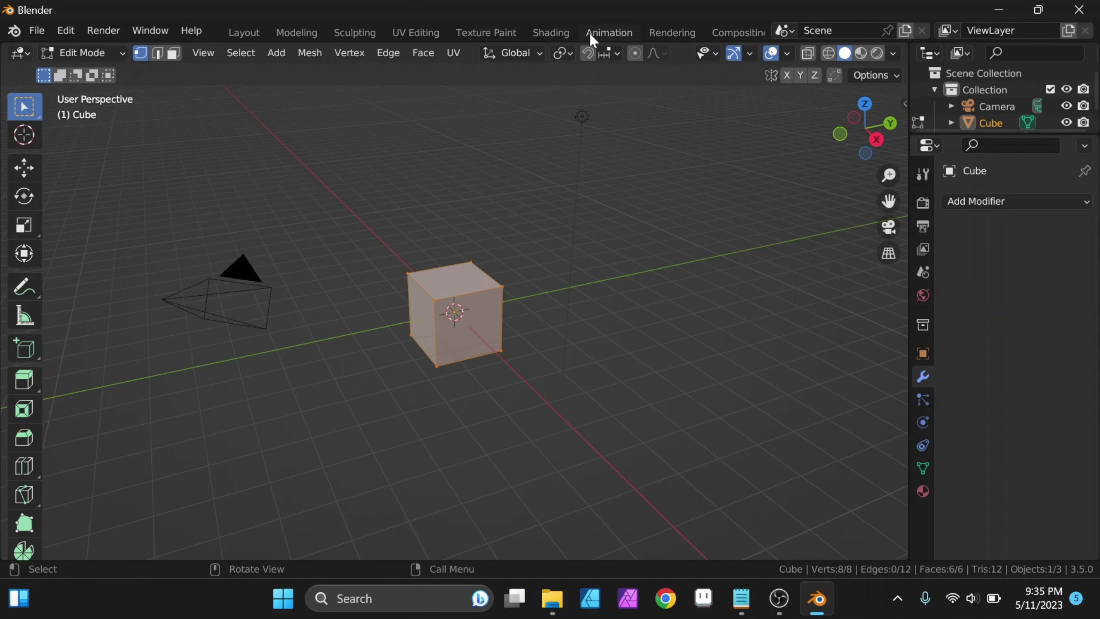
# - Switch back to the Layout workspace showing the cube, camera and light
pyautogui.click(247, 32)
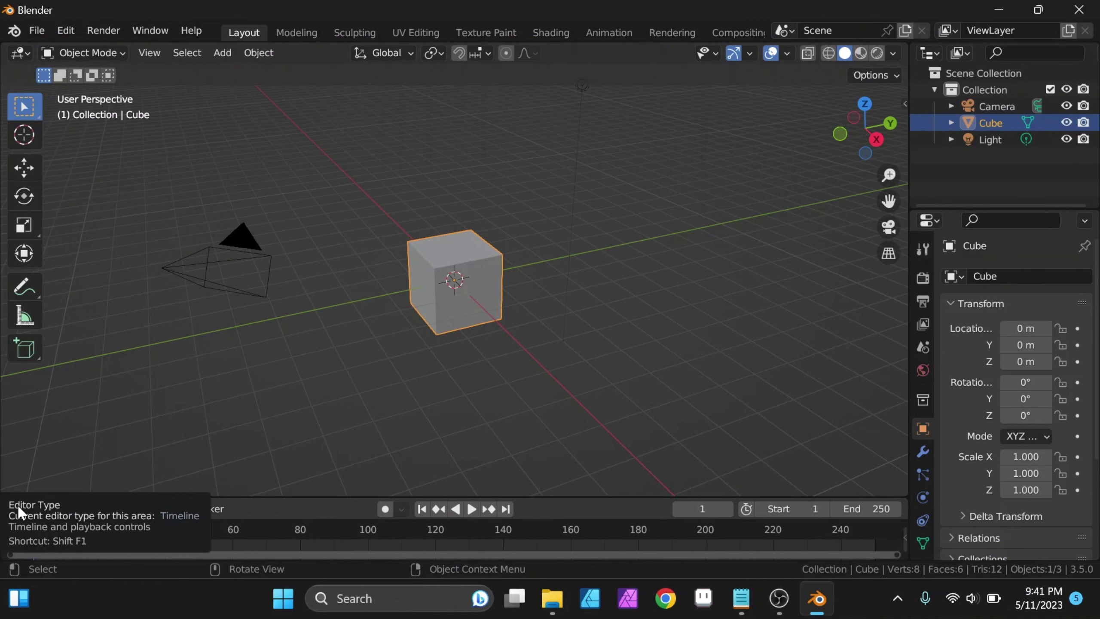
pyautogui.click(290, 39)
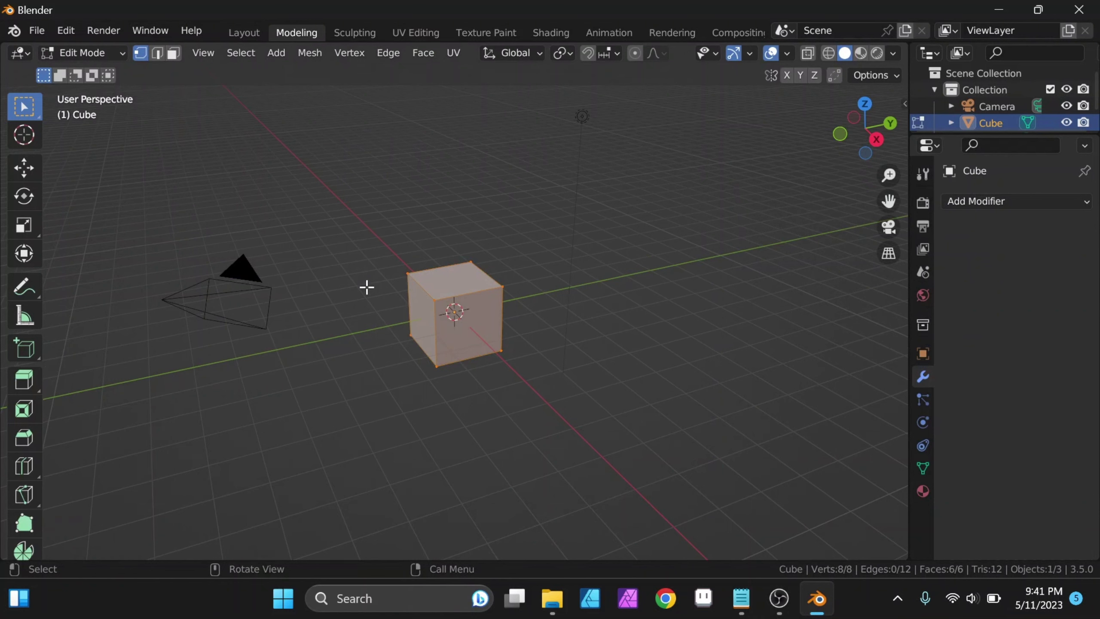
pyautogui.click(368, 35)
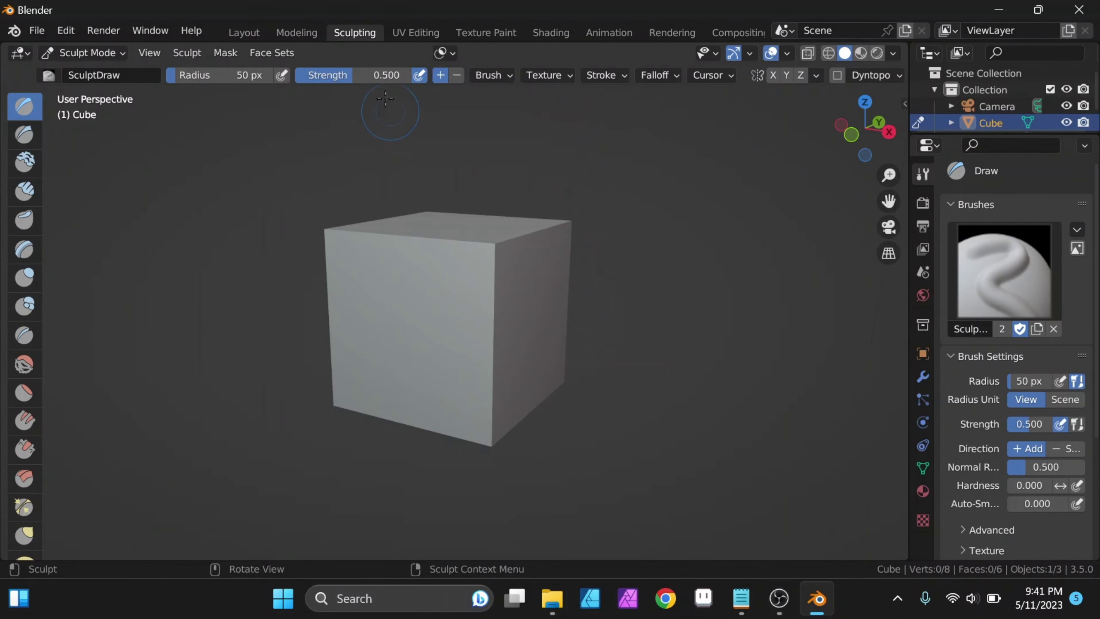
pyautogui.click(402, 33)
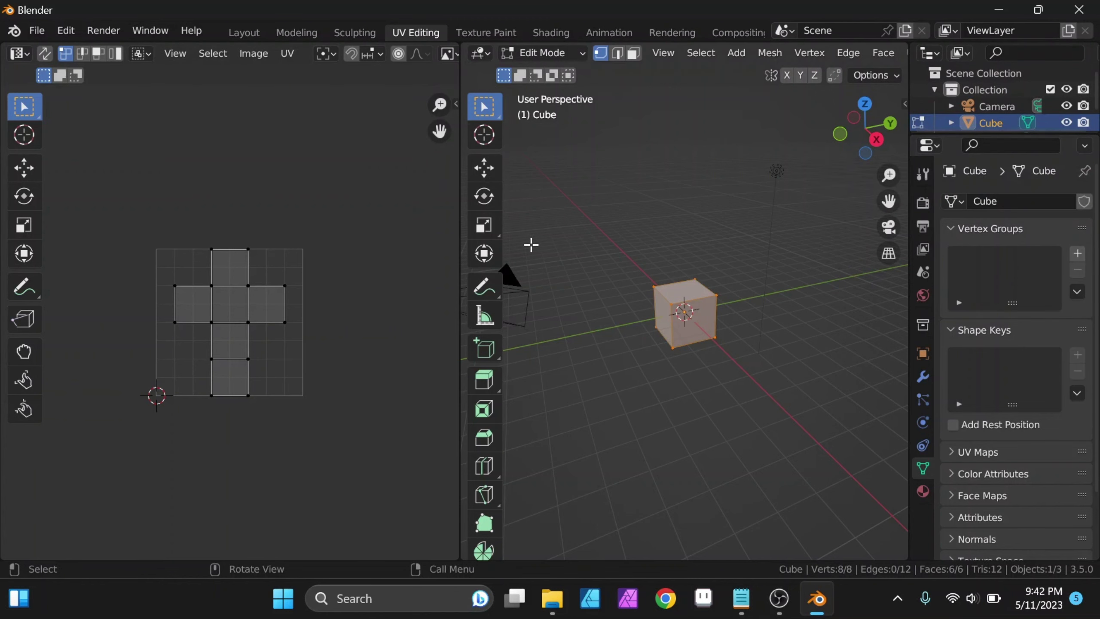
pyautogui.click(239, 31)
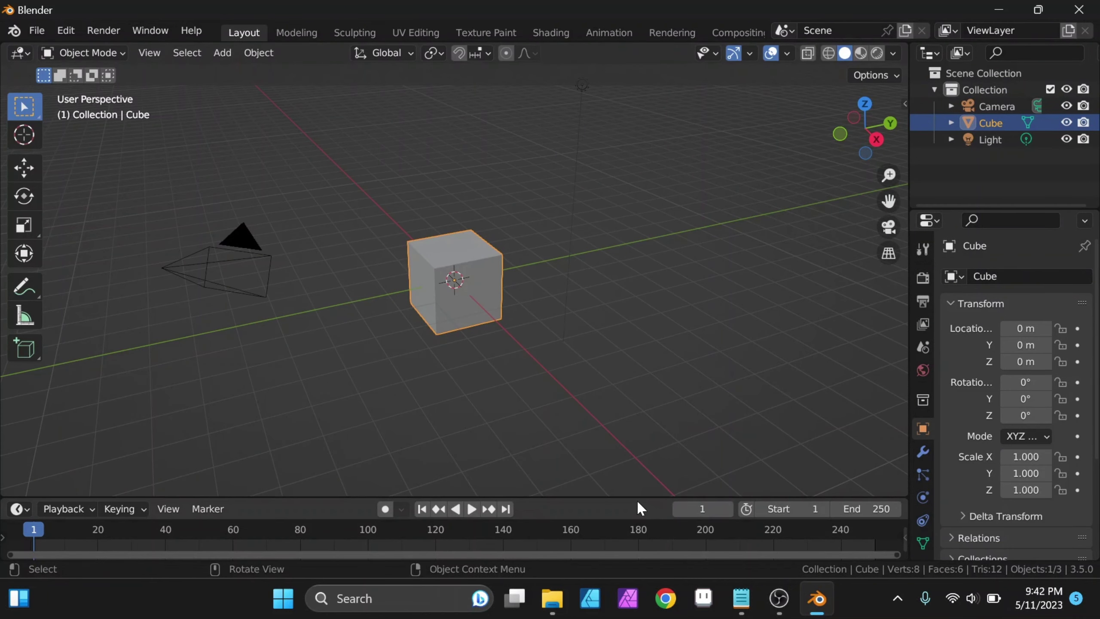
# - Raise the timeline's top border and extend the outliner down over the properties area
pyautogui.moveTo(636, 497); pyautogui.dragTo(636, 430)
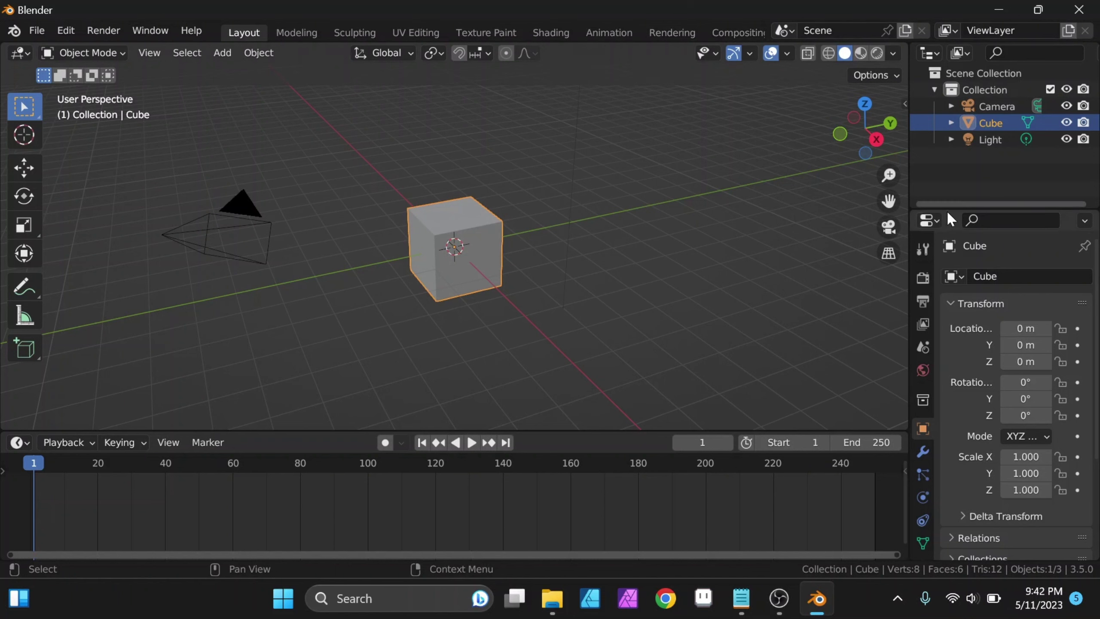
pyautogui.moveTo(946, 209); pyautogui.dragTo(944, 254)
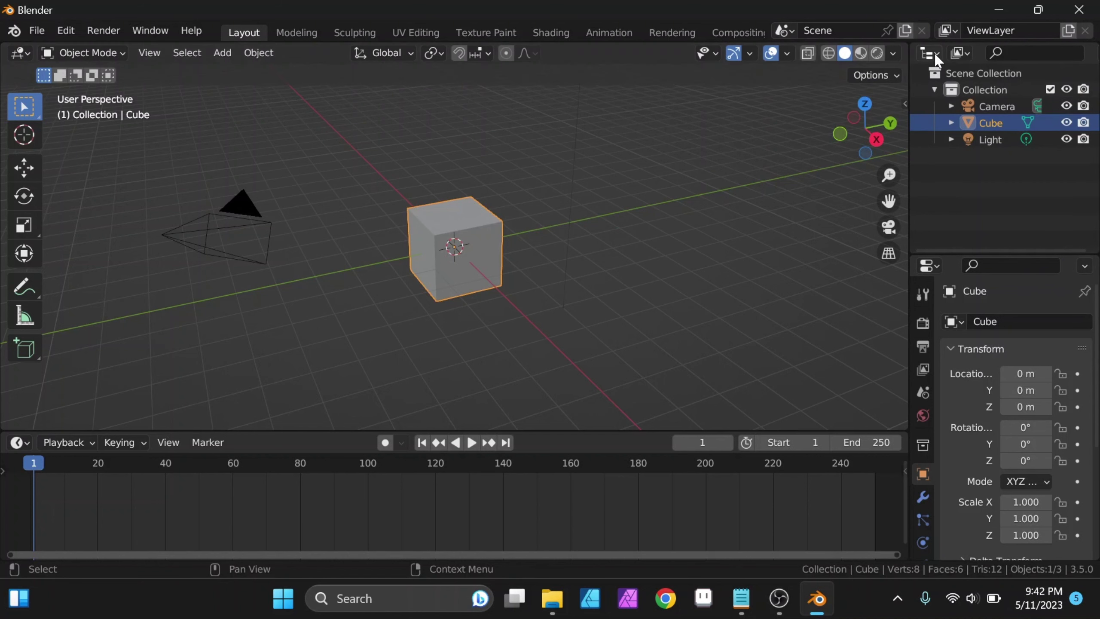
# - Change the top-right outliner area to an Image Editor, then to a 3D Viewport
pyautogui.click(933, 54)
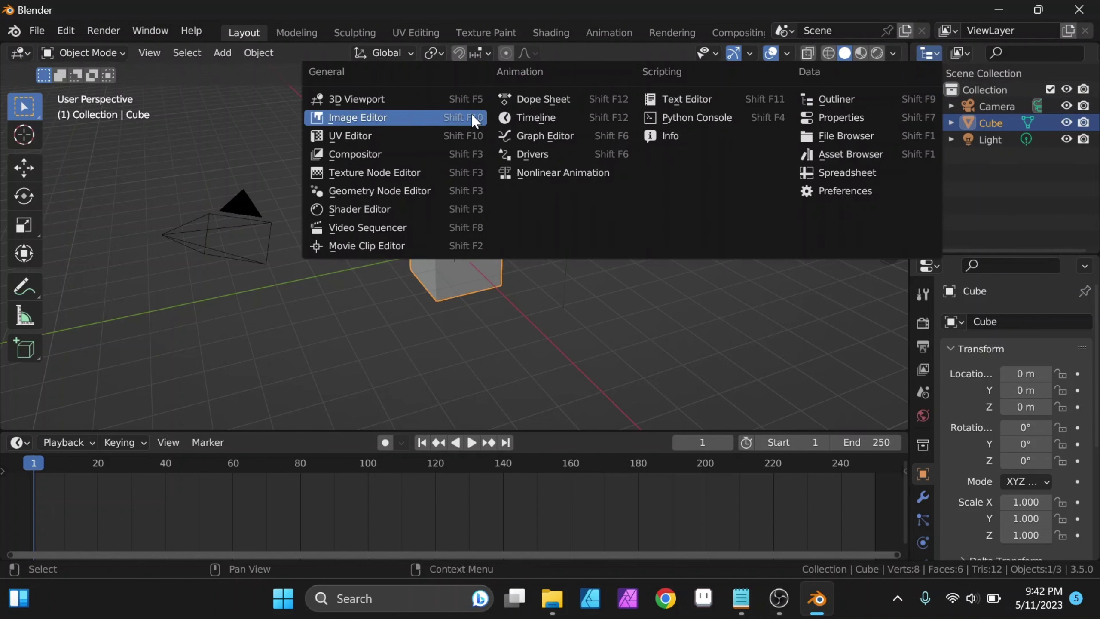
pyautogui.click(431, 121)
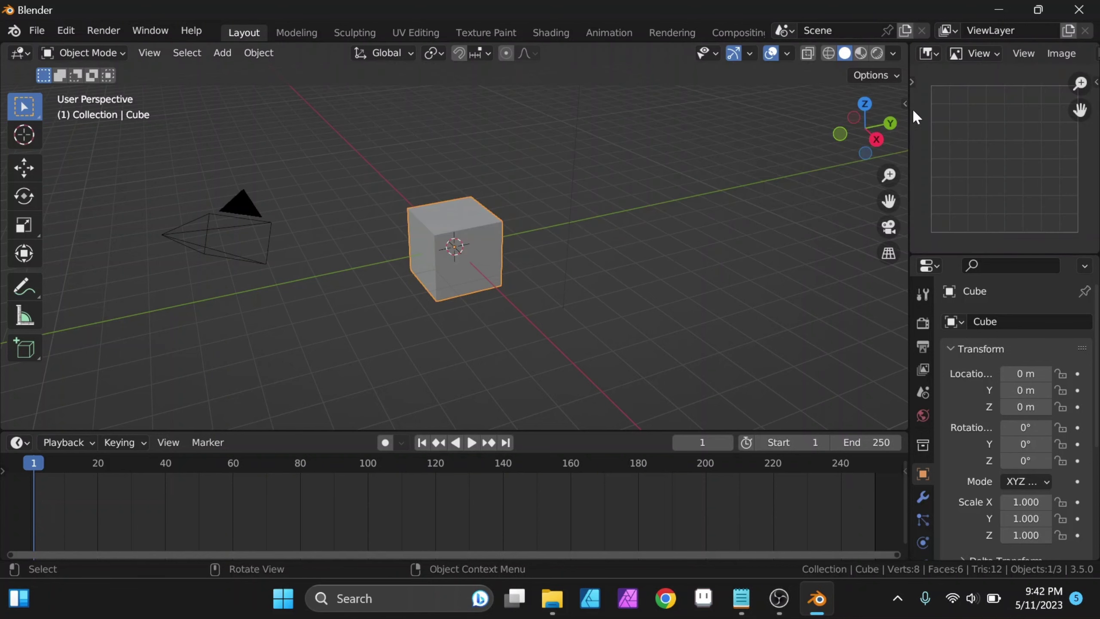
pyautogui.scroll(-1, 992, 157)
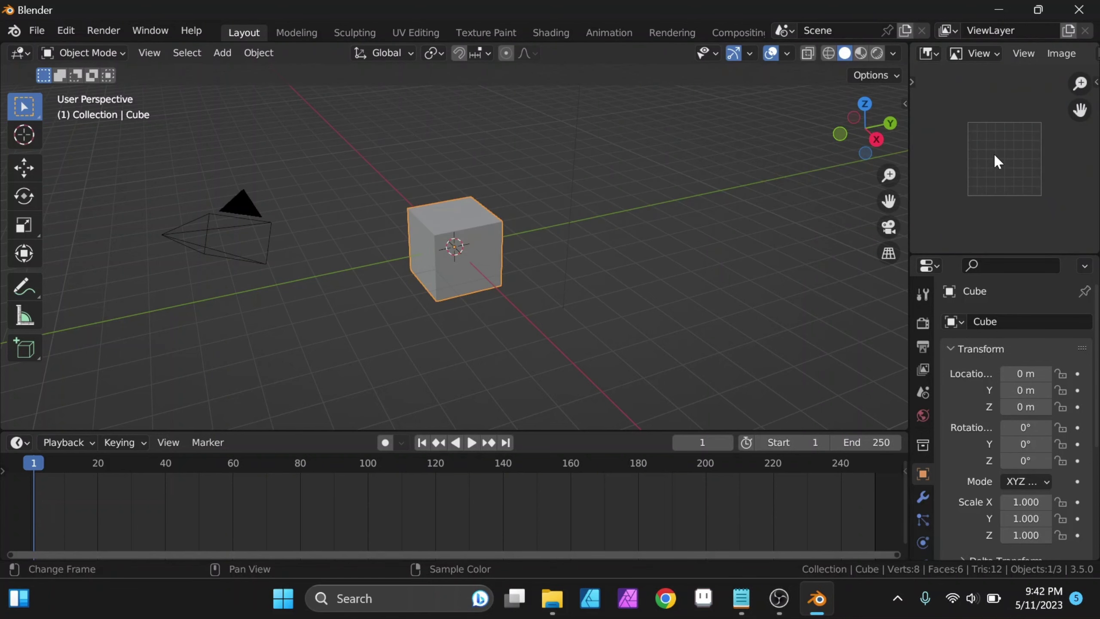
pyautogui.click(928, 53)
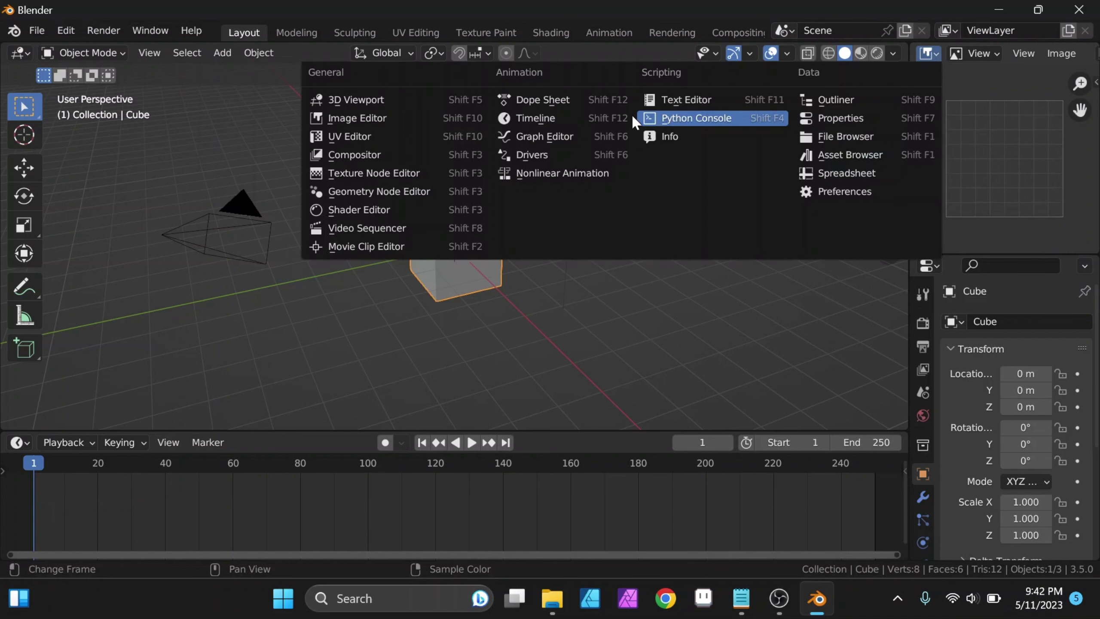
pyautogui.click(428, 100)
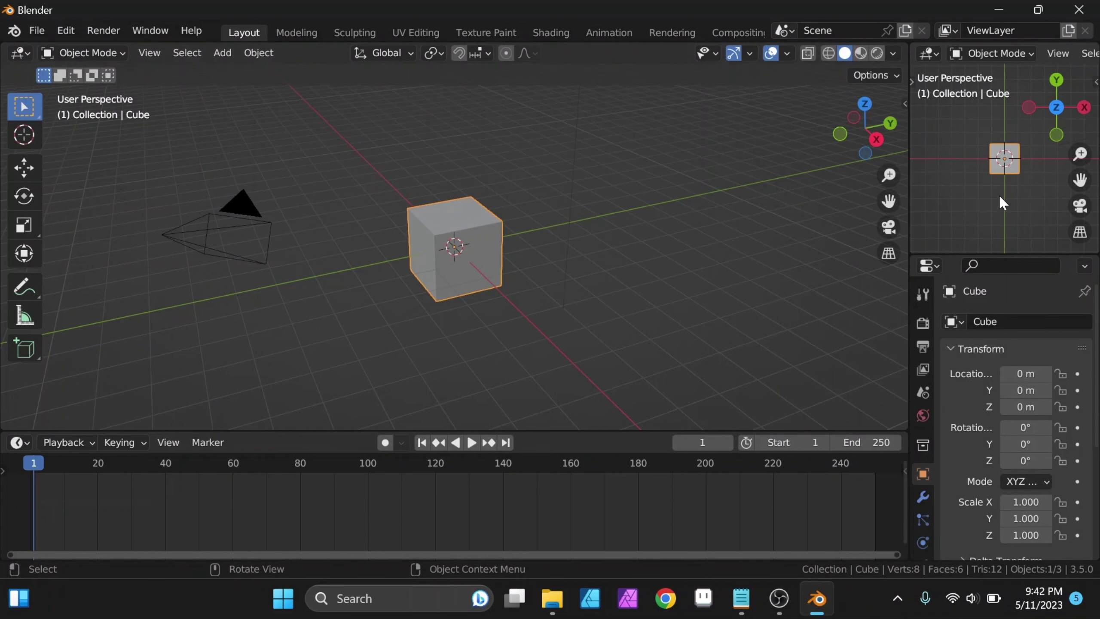
# - Orbit both the small top-right viewport and the main viewport to new angled views
pyautogui.moveTo(1003, 190)
pyautogui.mouseDown(button='middle')
pyautogui.moveTo(1030, 133)
pyautogui.moveTo(990, 193)
pyautogui.mouseUp(button='middle')
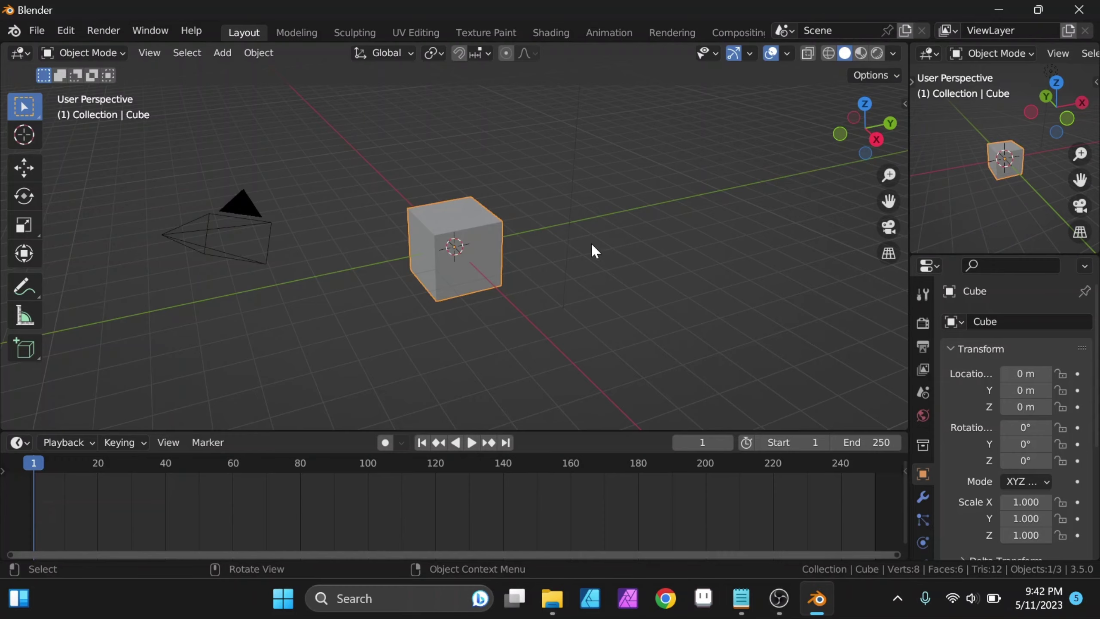
pyautogui.moveTo(592, 245); pyautogui.dragTo(602, 243, button='middle')
pyautogui.moveTo(996, 182)
pyautogui.mouseDown(button='middle')
pyautogui.moveTo(1007, 199)
pyautogui.moveTo(983, 179)
pyautogui.moveTo(1019, 187)
pyautogui.mouseUp(button='middle')
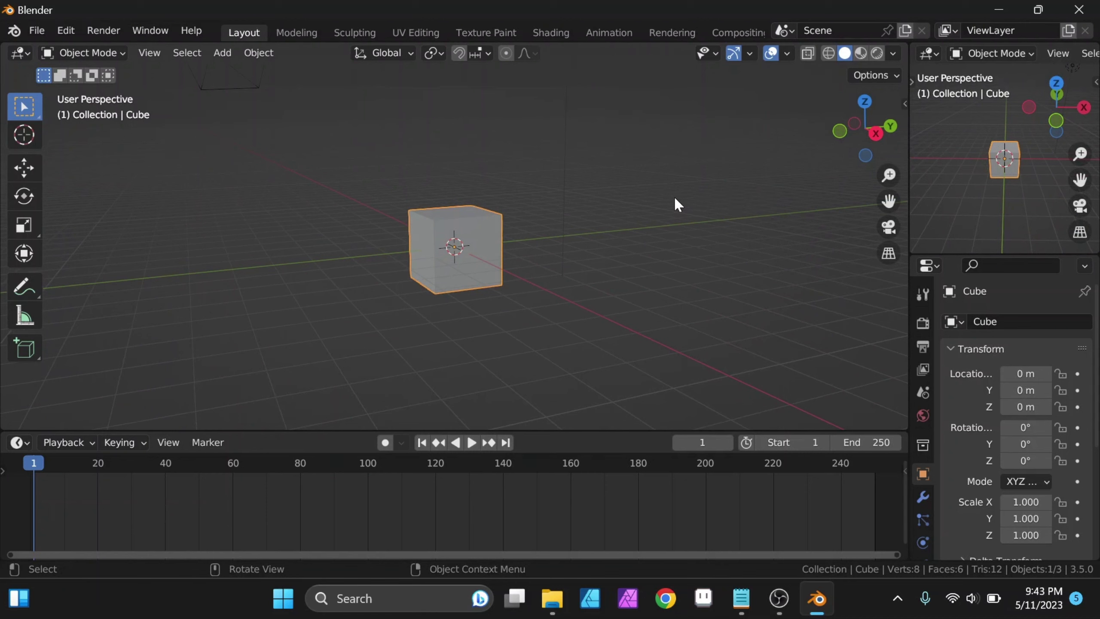
pyautogui.moveTo(953, 168); pyautogui.dragTo(968, 218, button='middle')
pyautogui.click(926, 266)
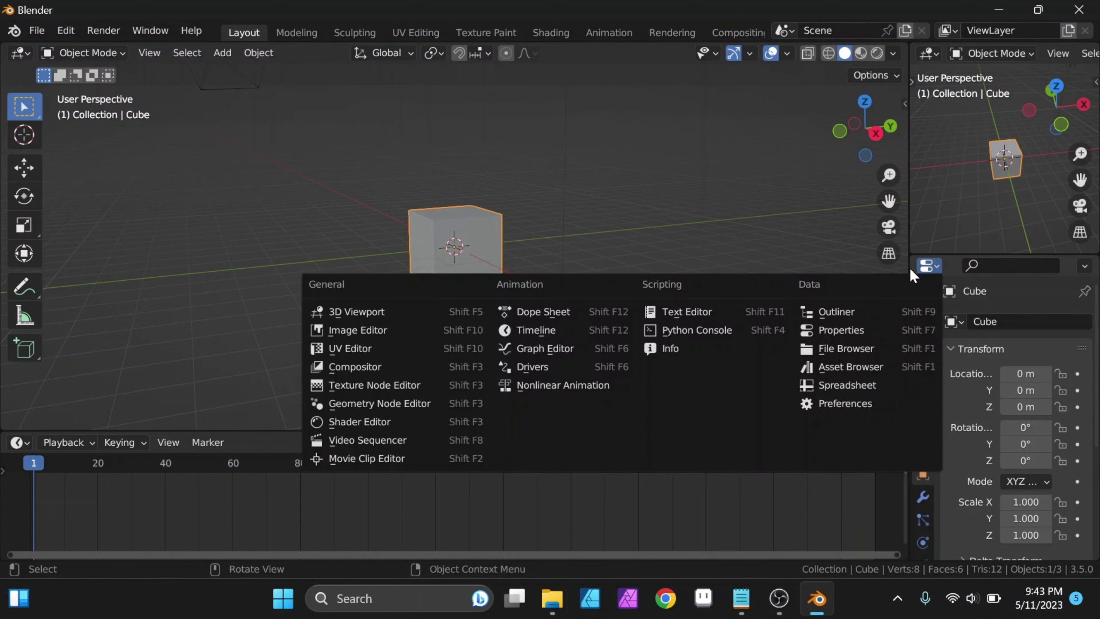
# - Cycle the lower-right area through File Browser and Texture Node Editor back to Properties, then bring up Notepad
pyautogui.click(851, 350)
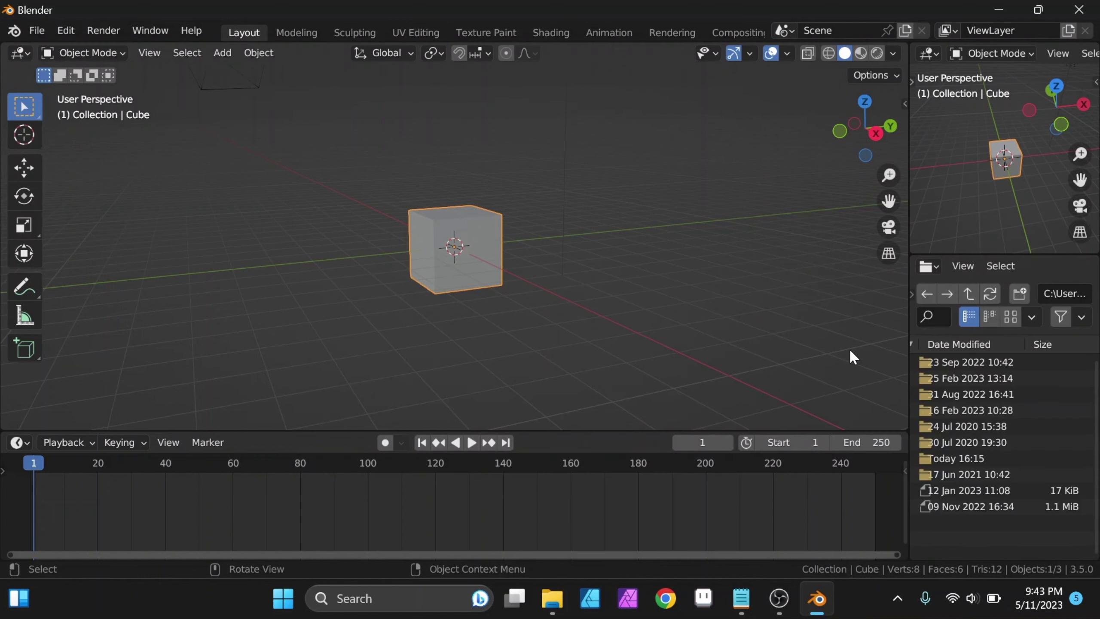
pyautogui.click(929, 267)
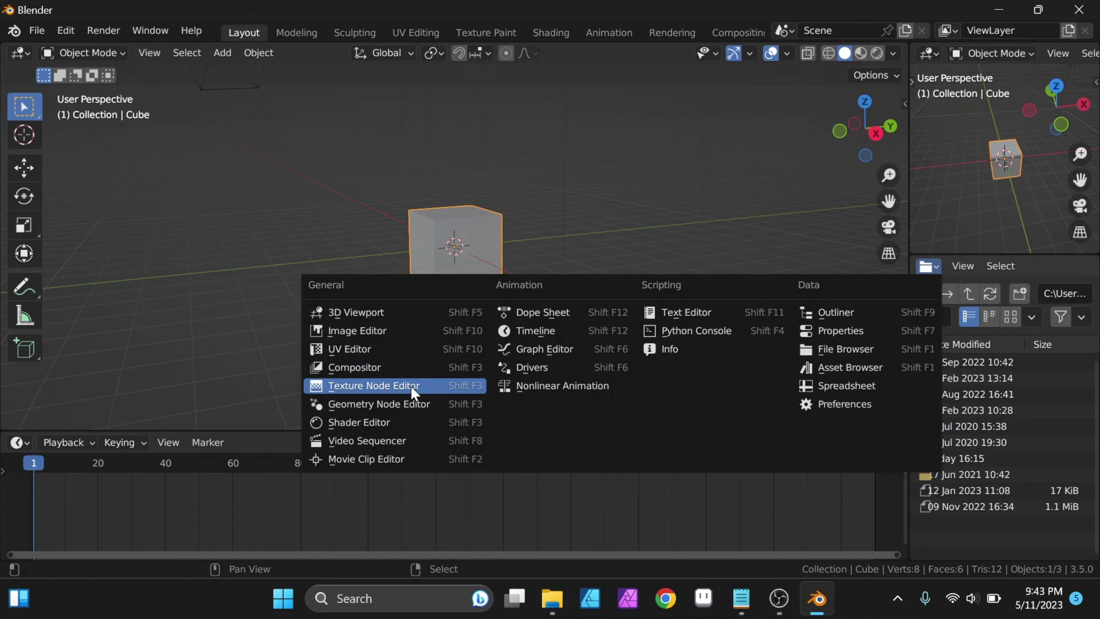
pyautogui.click(413, 387)
pyautogui.click(929, 266)
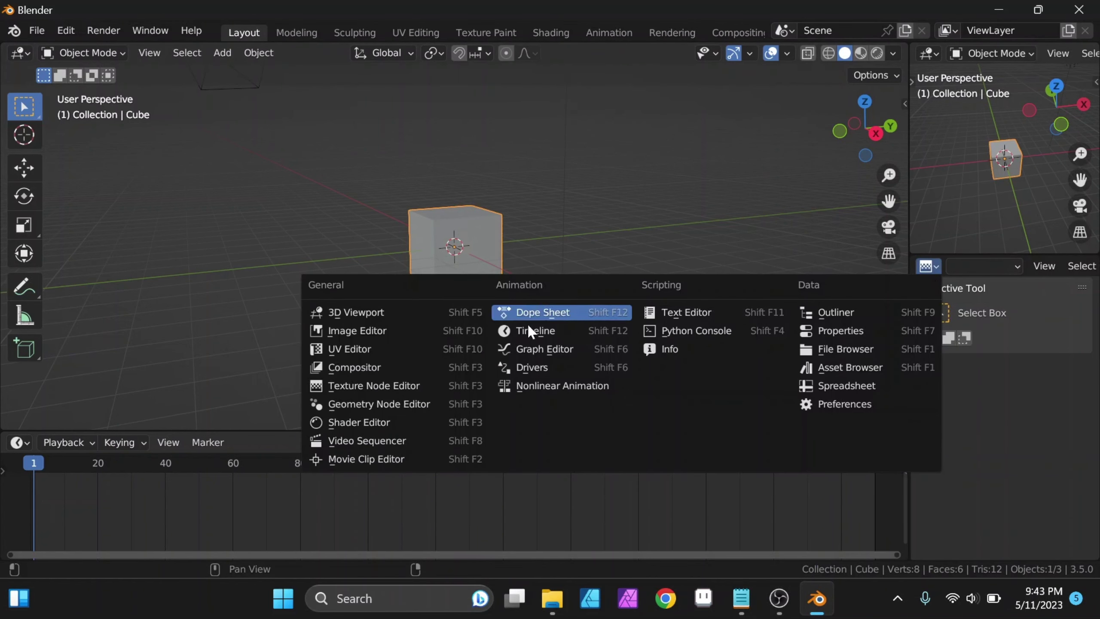
pyautogui.click(840, 331)
pyautogui.moveTo(741, 598)
pyautogui.click(750, 610)
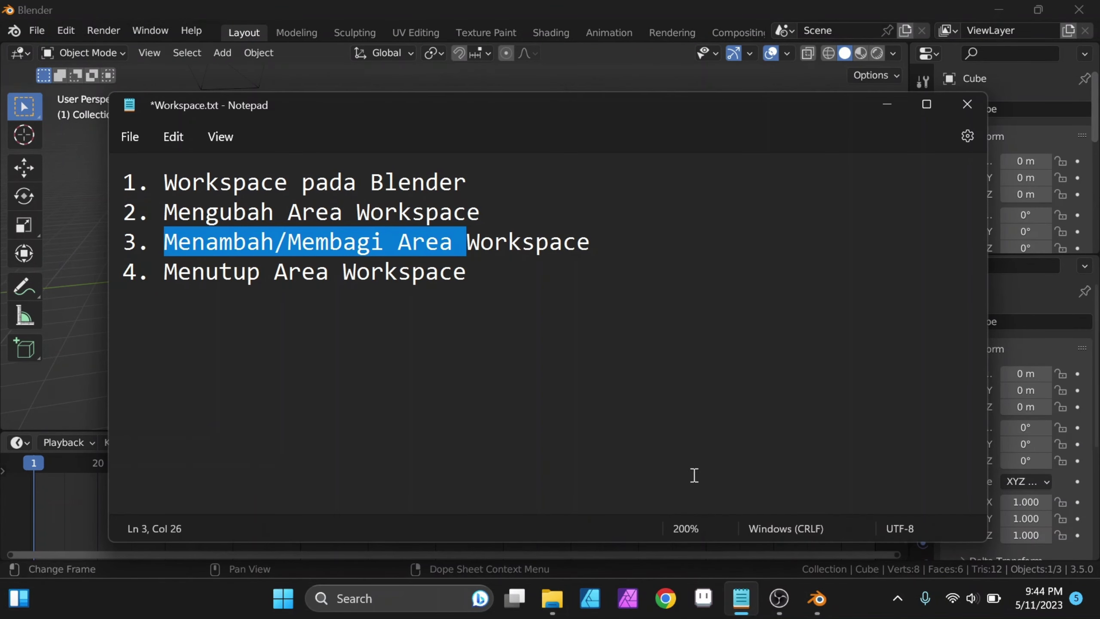
# - Highlight the third outline item, 'Menambah/Membagi Area Workspace', then minimize Notepad
pyautogui.click(549, 250)
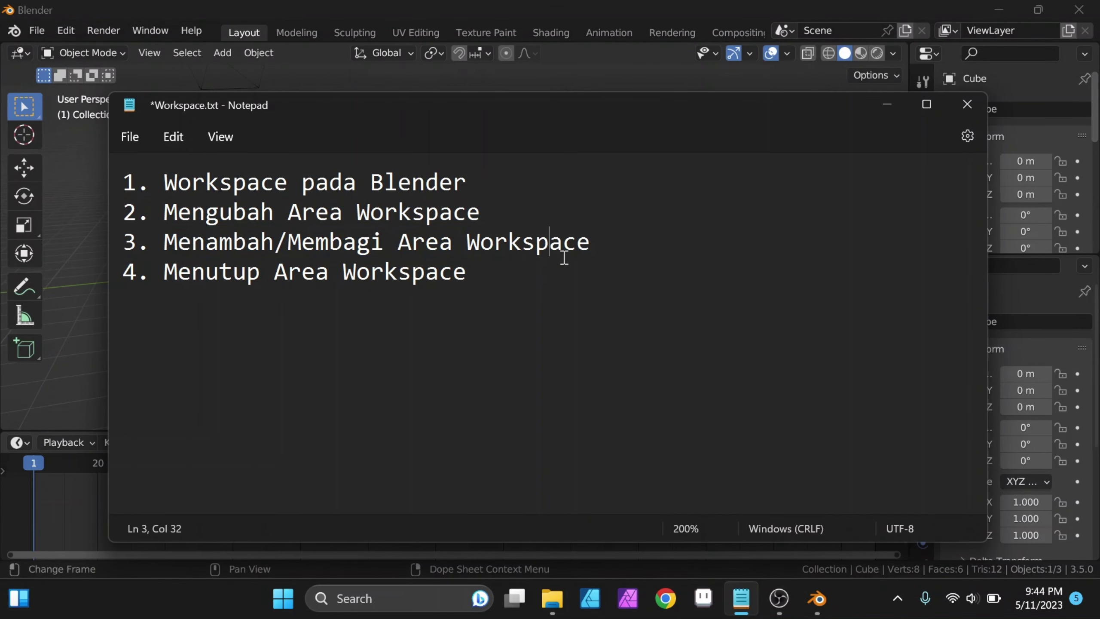
pyautogui.moveTo(609, 247); pyautogui.dragTo(303, 246)
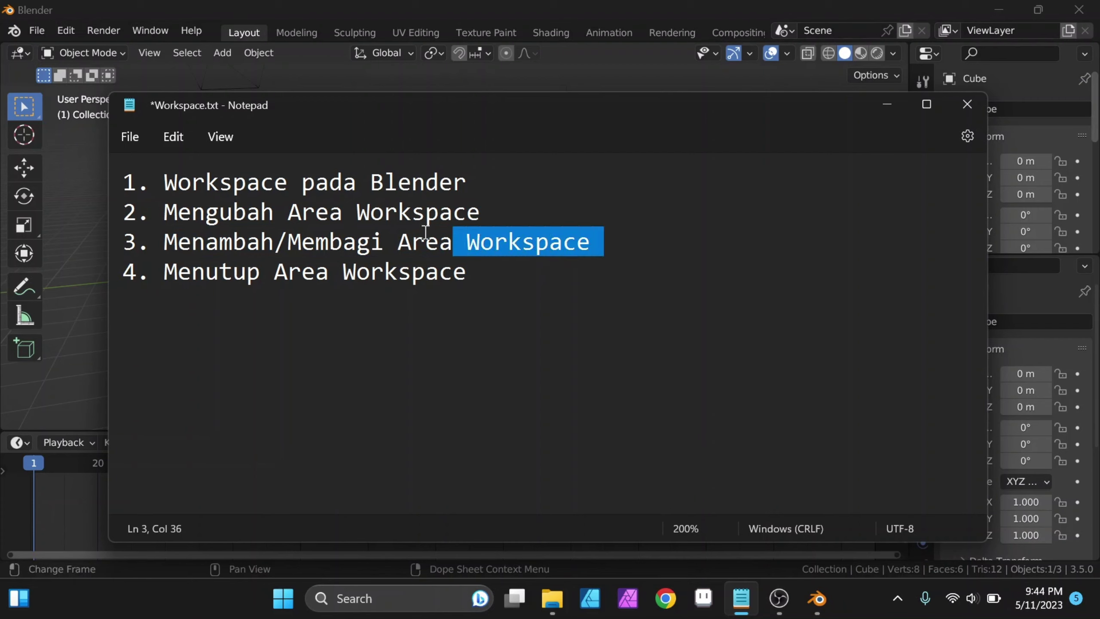
pyautogui.click(564, 241)
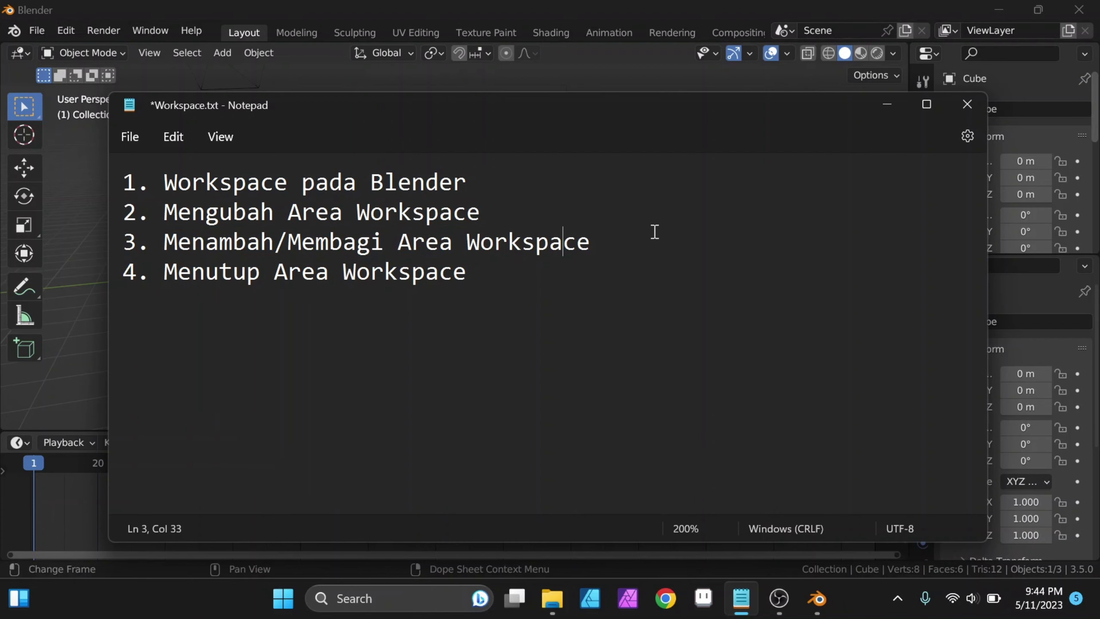
pyautogui.click(890, 108)
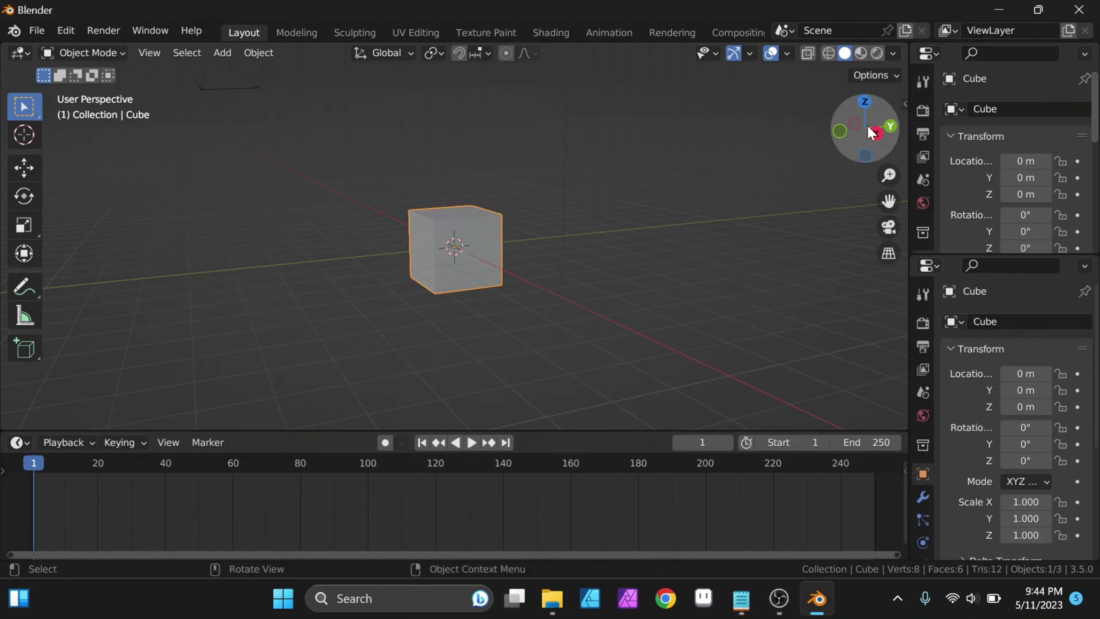
# - Turn the top-right area back into the Outliner listing Camera, Cube and Light
pyautogui.click(927, 53)
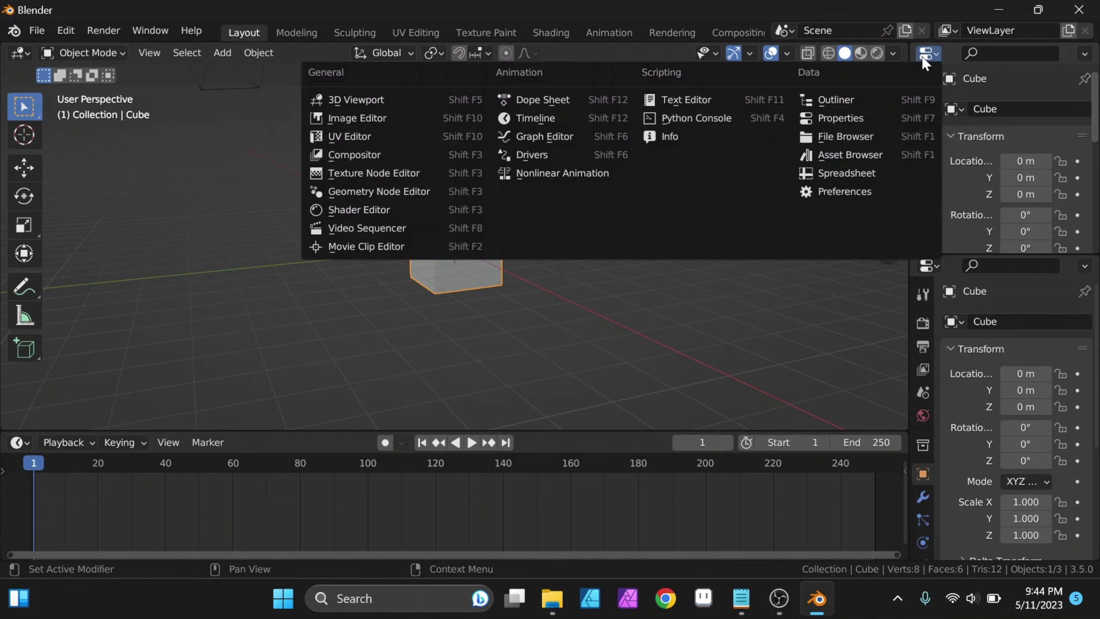
pyautogui.click(848, 101)
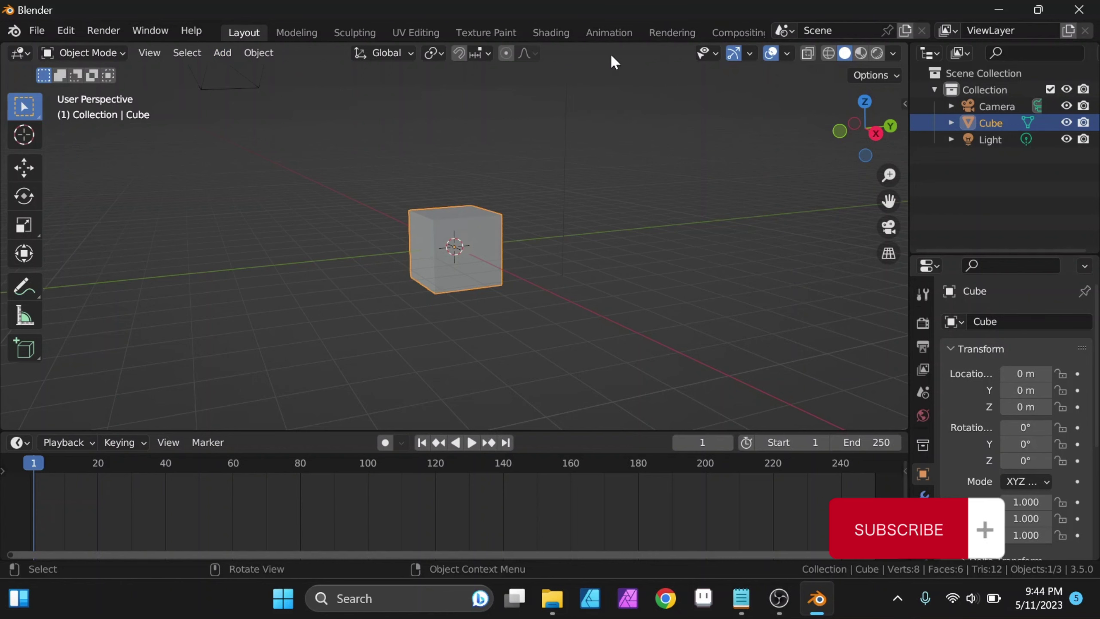
# - Start a Vertical Split of the main 3D viewport from its header context menu
pyautogui.rightClick(583, 48)
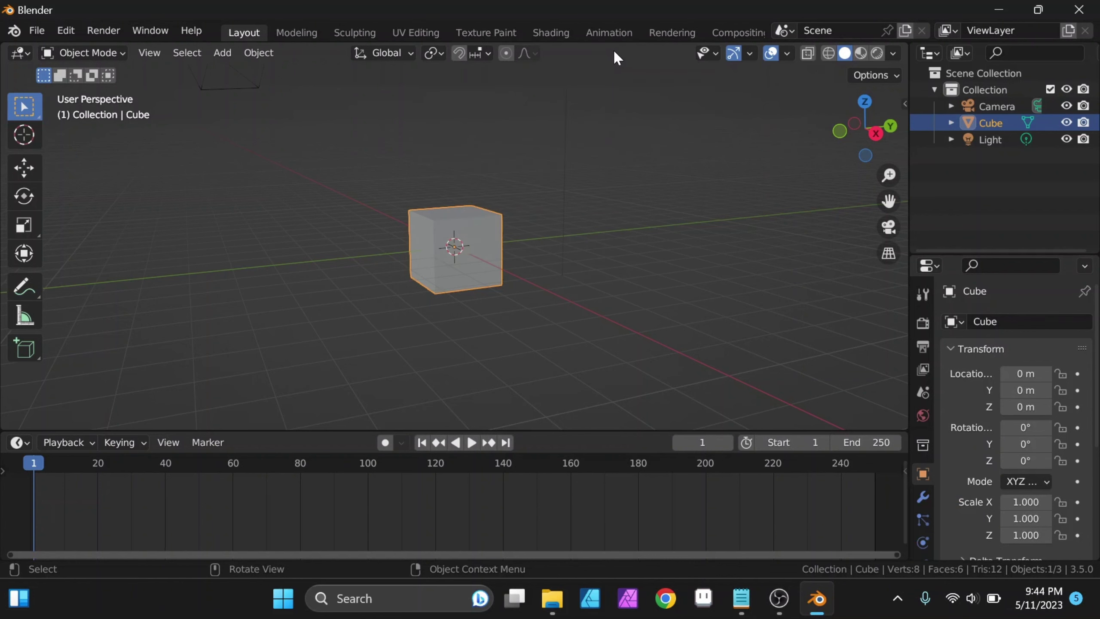
pyautogui.rightClick(591, 50)
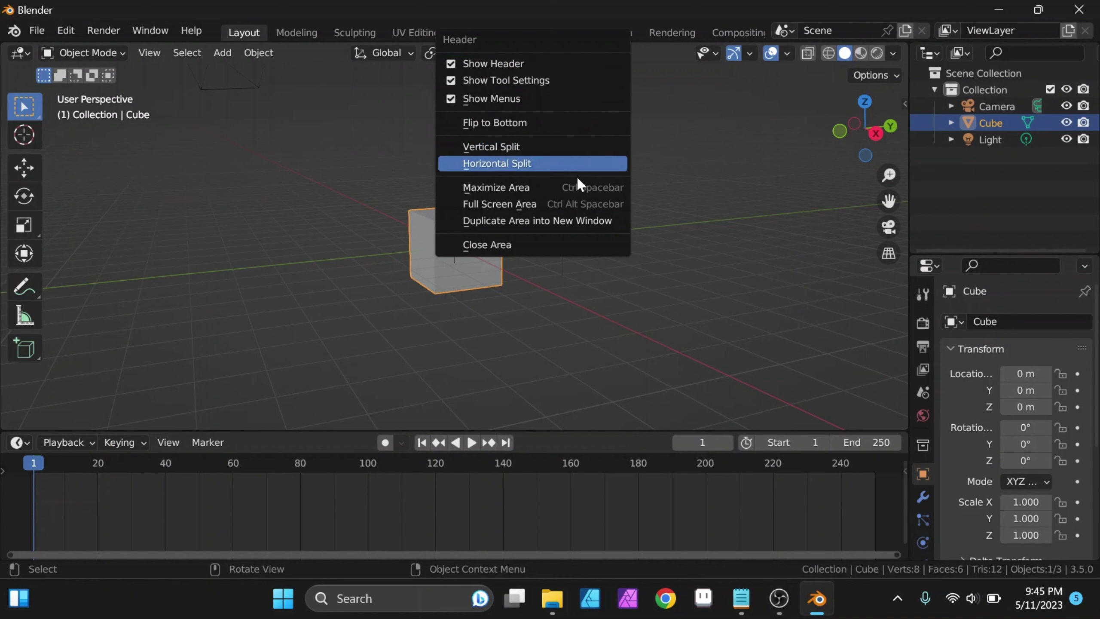
pyautogui.click(578, 147)
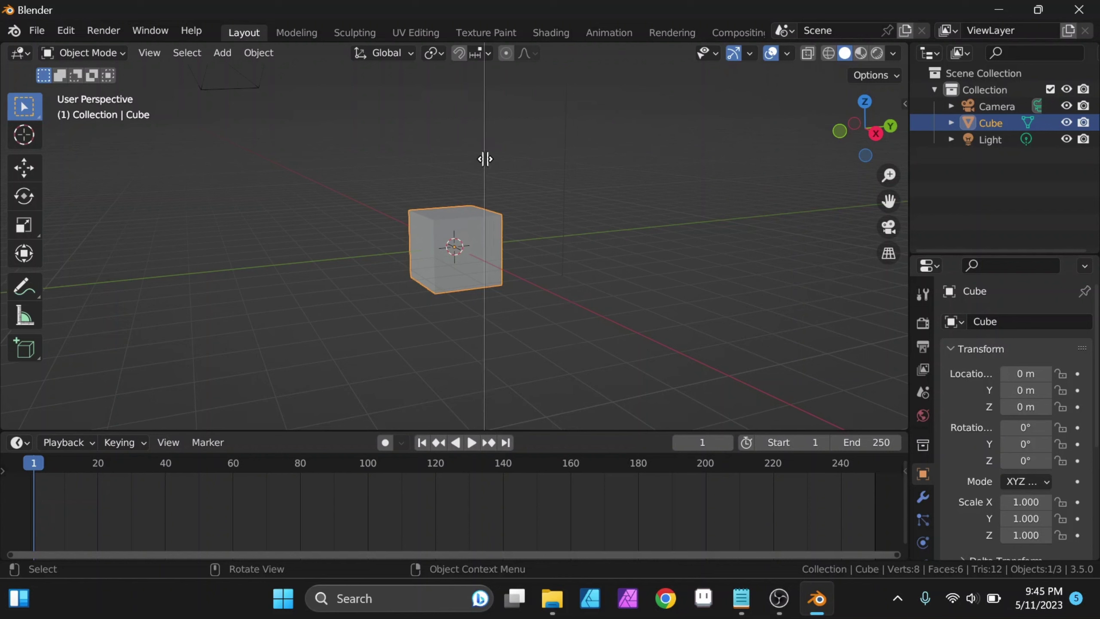
pyautogui.press('Escape')
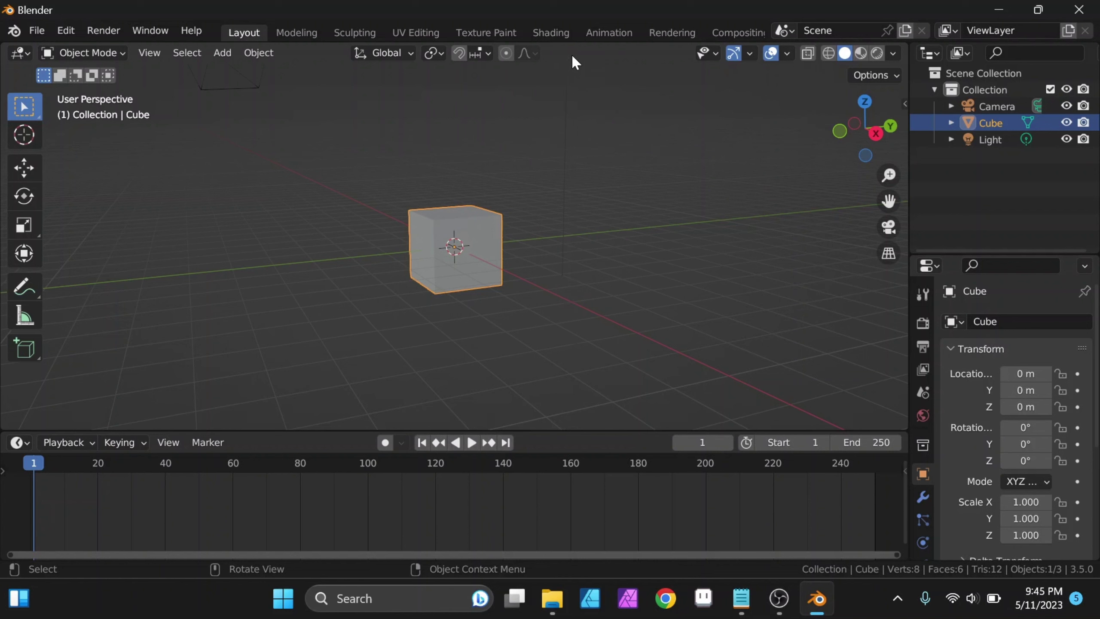
pyautogui.rightClick(567, 45)
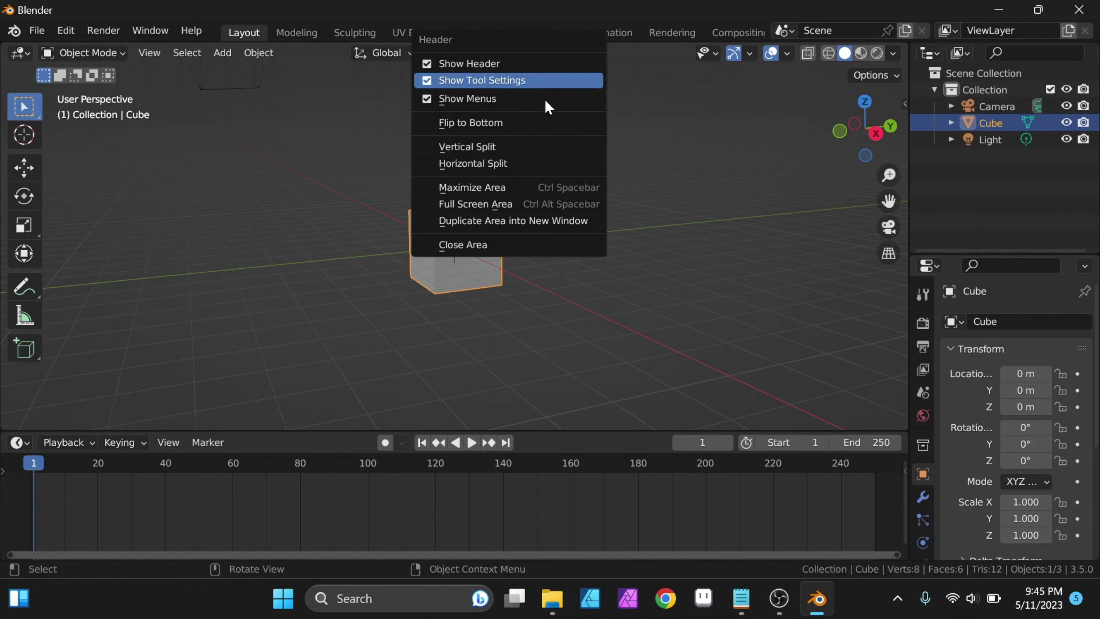
pyautogui.click(531, 147)
# - Place the vertical split, adjust its boundary, then merge both views into one viewport
pyautogui.click(488, 148)
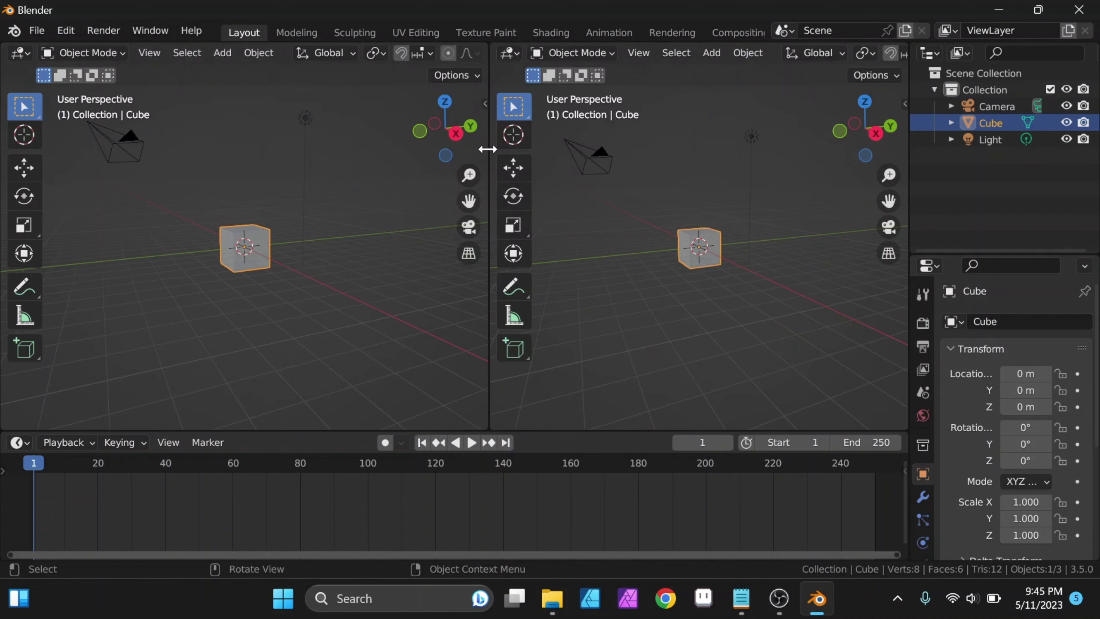
pyautogui.moveTo(488, 149); pyautogui.dragTo(482, 164)
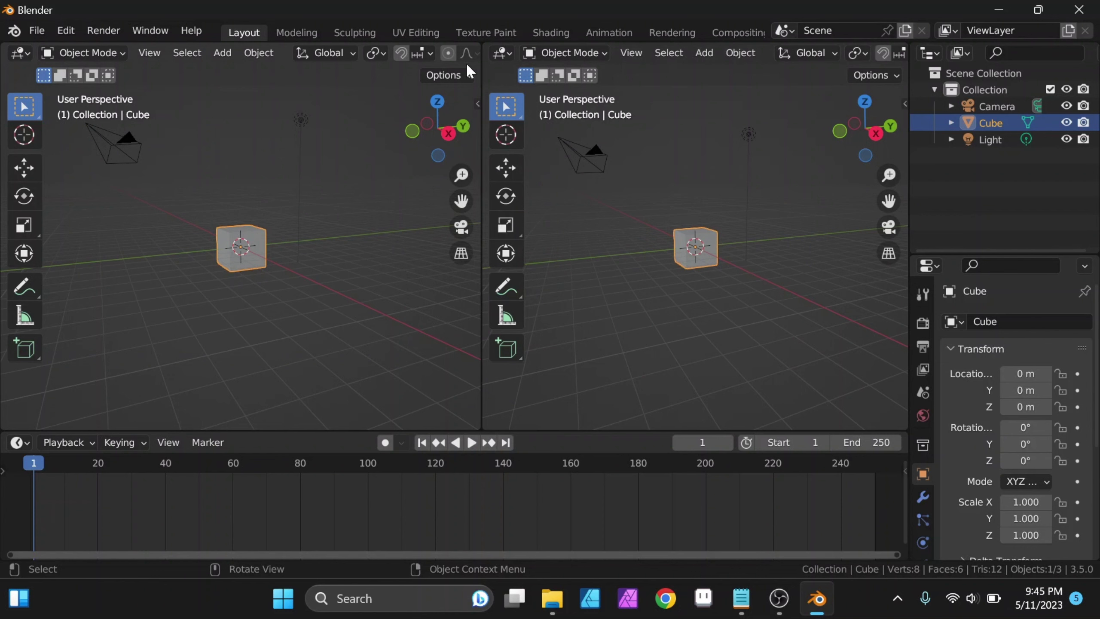
pyautogui.moveTo(485, 49); pyautogui.dragTo(471, 76)
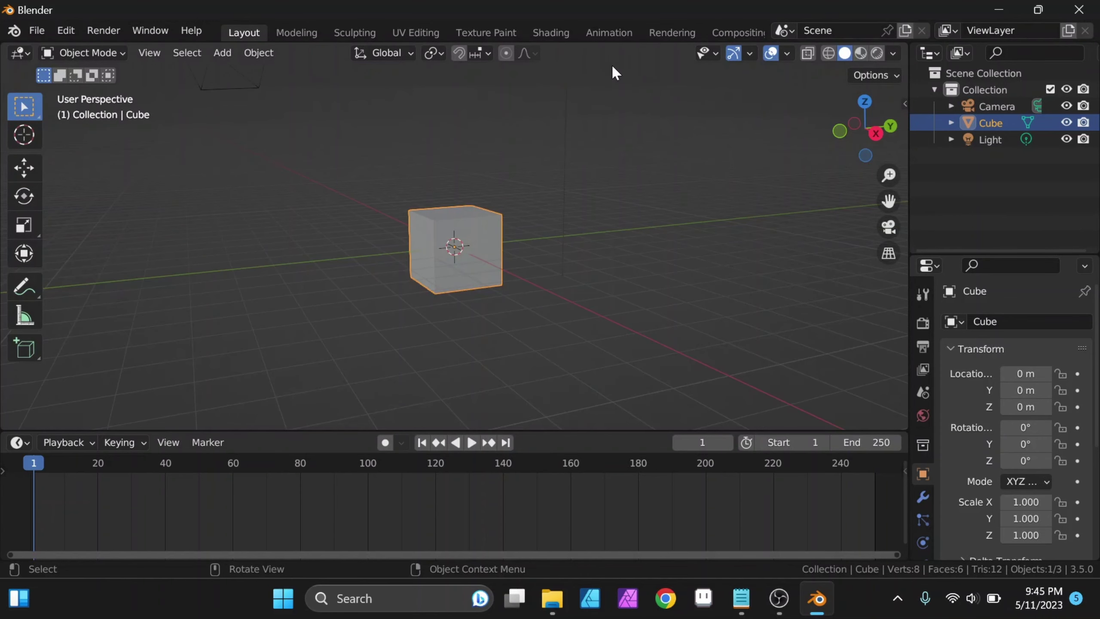
# - Split the 3D viewport horizontally, join it back, then re-split it into two stacked views from the corner
pyautogui.rightClick(574, 47)
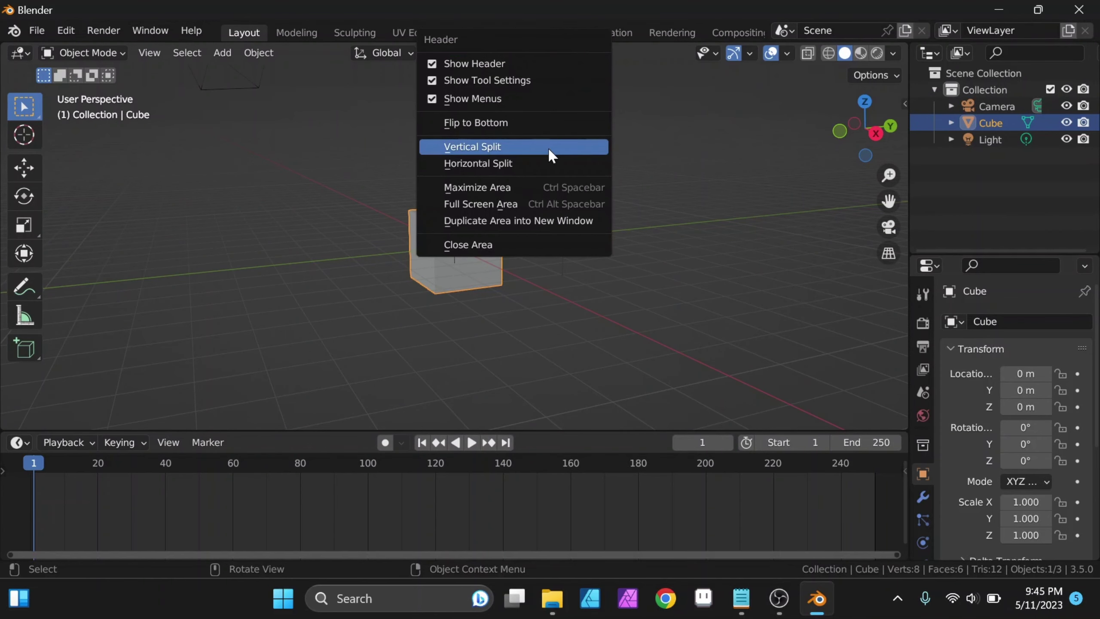
pyautogui.click(548, 165)
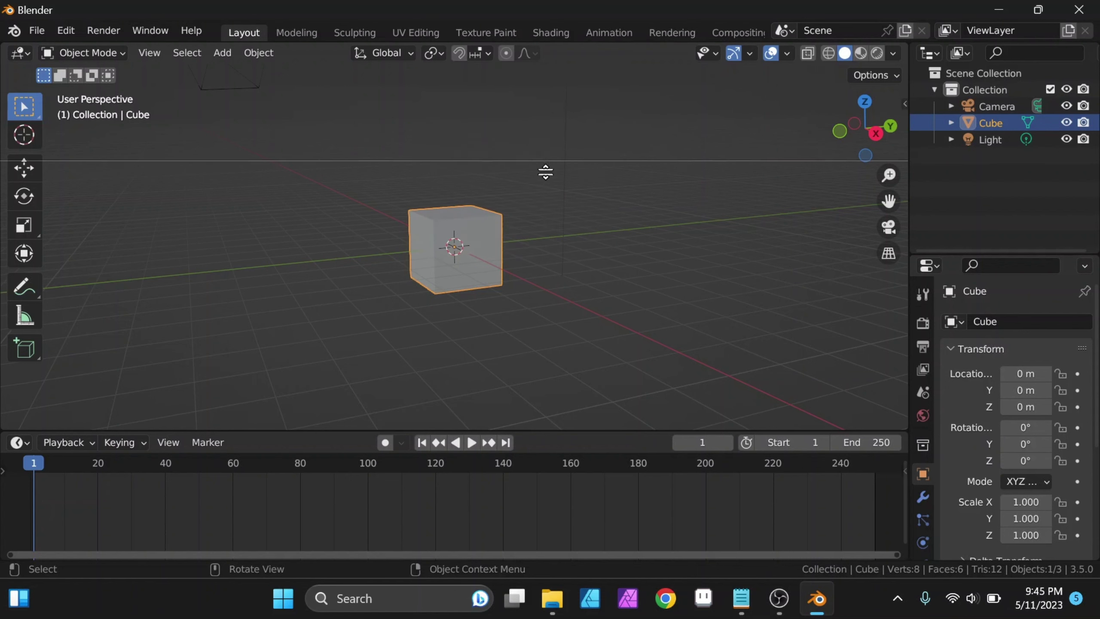
pyautogui.click(553, 235)
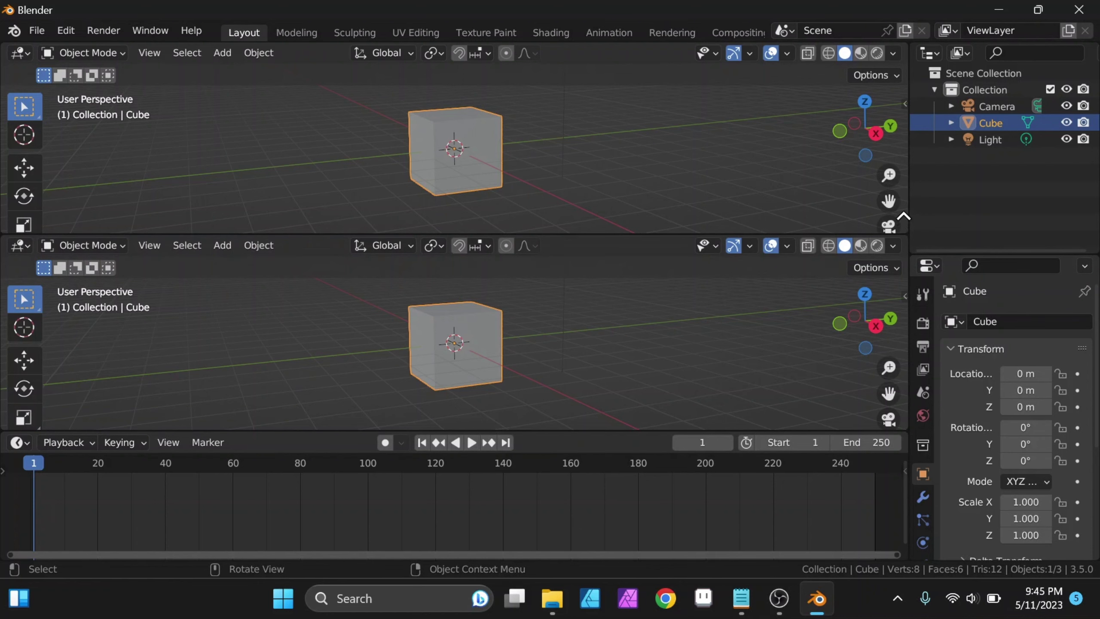
pyautogui.moveTo(903, 215); pyautogui.dragTo(906, 211)
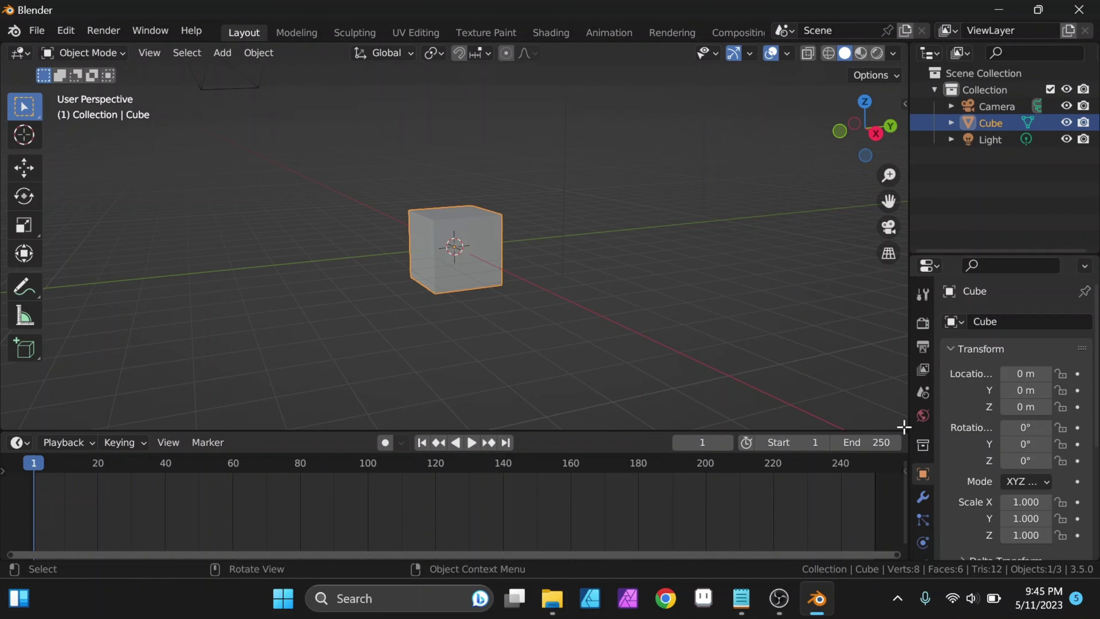
pyautogui.moveTo(904, 426); pyautogui.dragTo(903, 235)
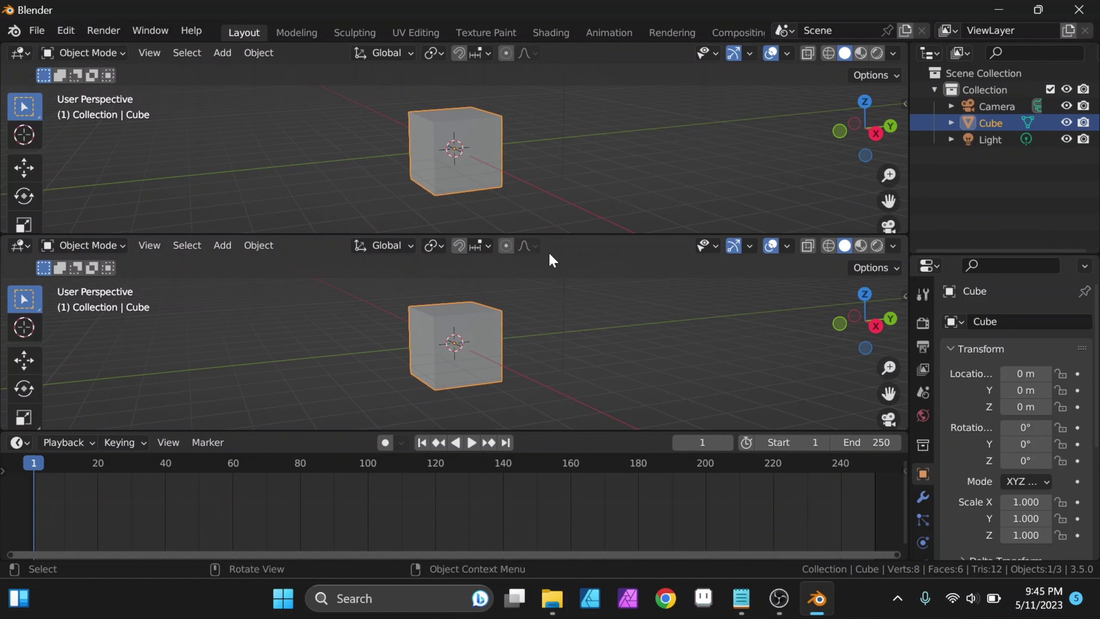
# - Change the lower area's editor type to the Image Editor
pyautogui.click(23, 247)
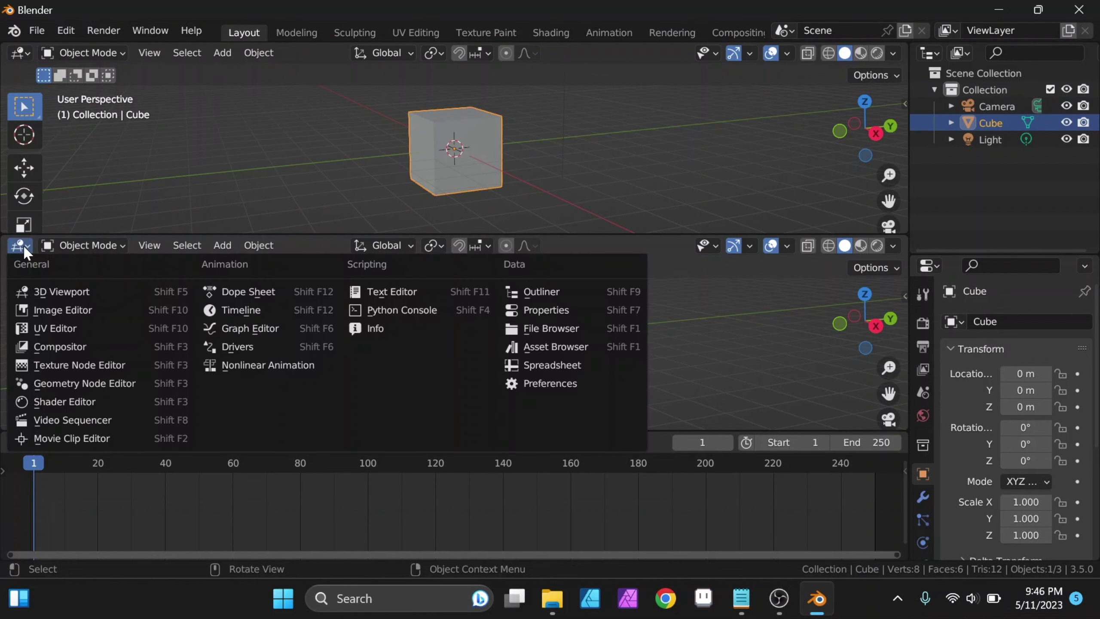
pyautogui.click(87, 310)
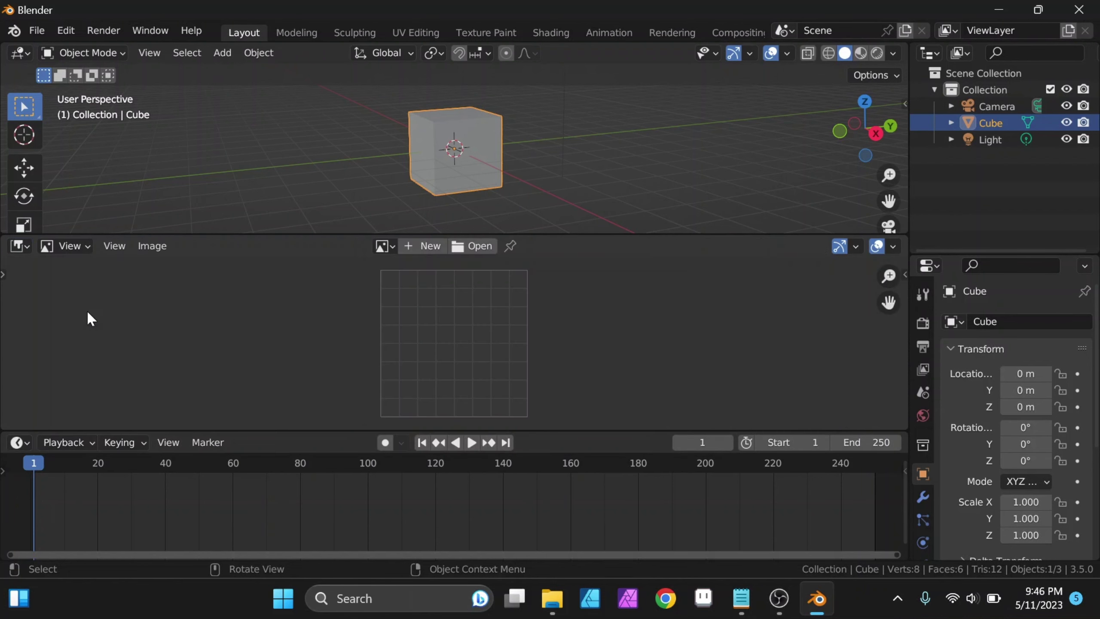
pyautogui.click(28, 246)
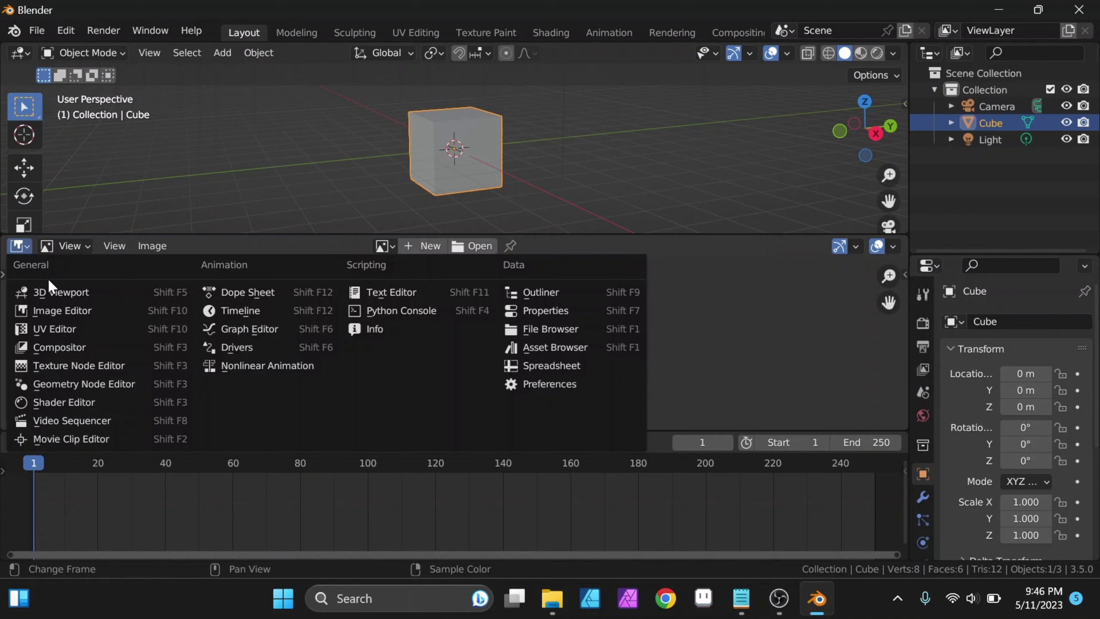
pyautogui.click(82, 330)
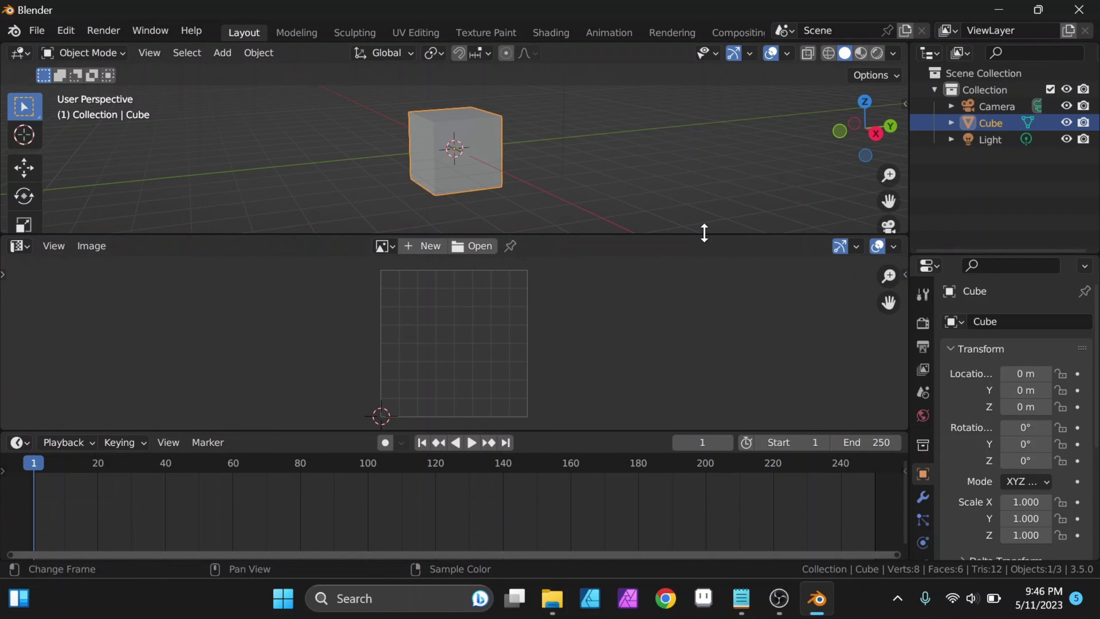
# - Make the top 3D viewport taller, leaving the properties area's editor type unchanged
pyautogui.moveTo(705, 233); pyautogui.dragTo(684, 266)
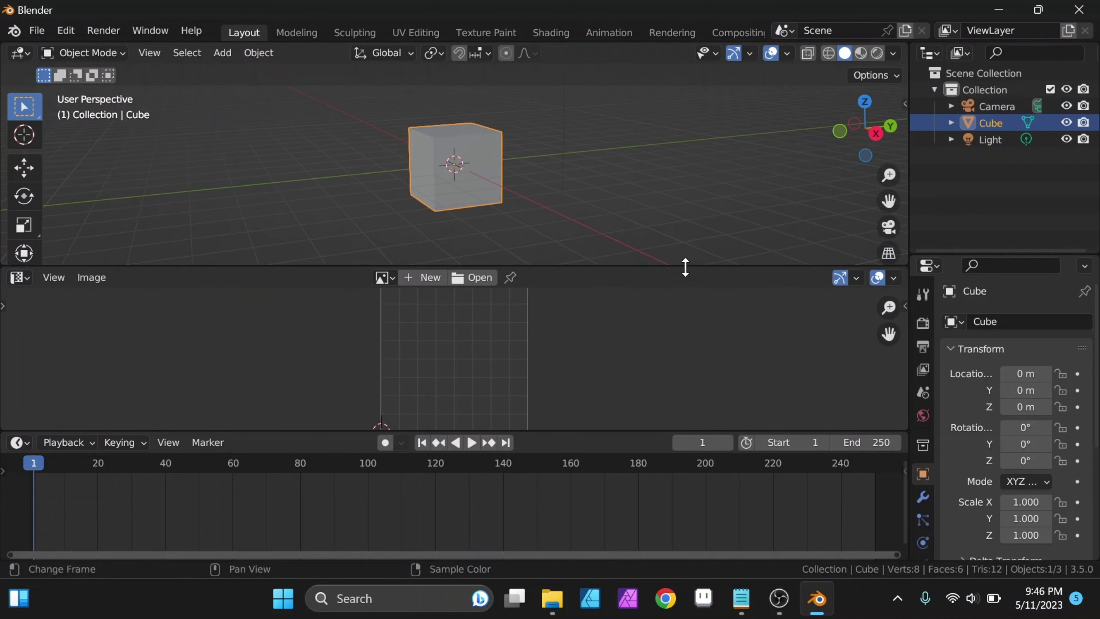
pyautogui.click(931, 267)
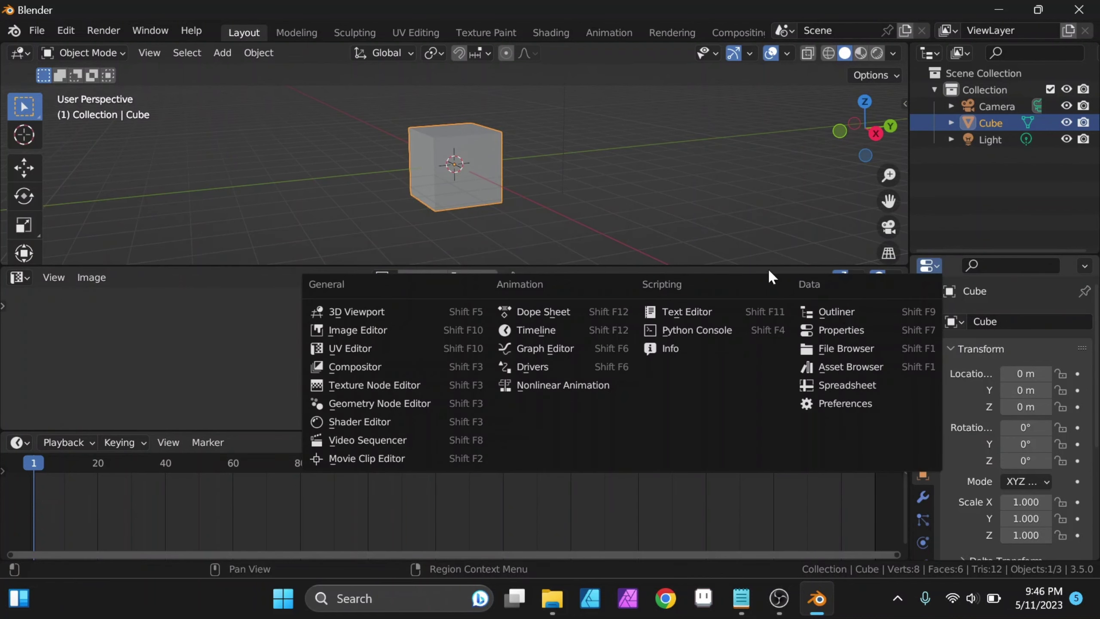
pyautogui.click(18, 277)
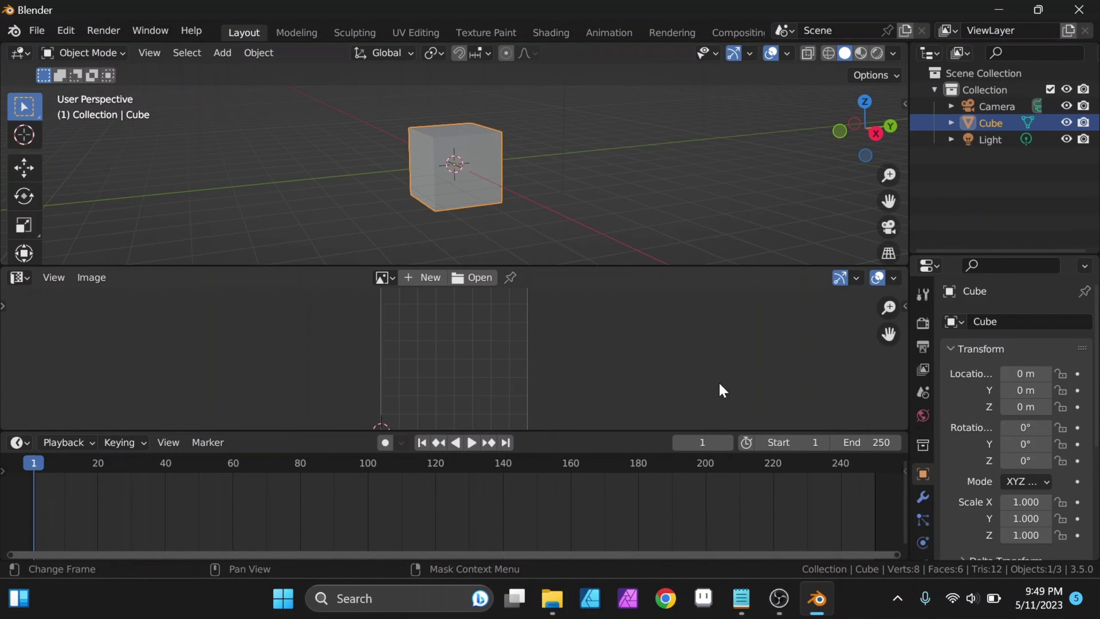
pyautogui.click(742, 598)
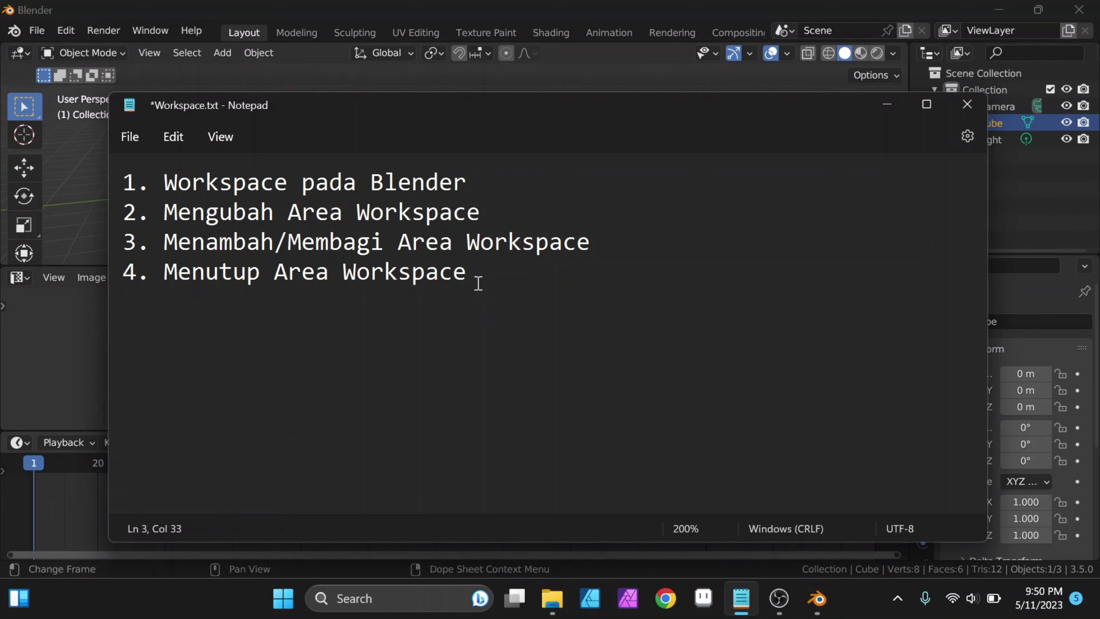
pyautogui.click(493, 278)
pyautogui.moveTo(493, 278); pyautogui.dragTo(169, 291)
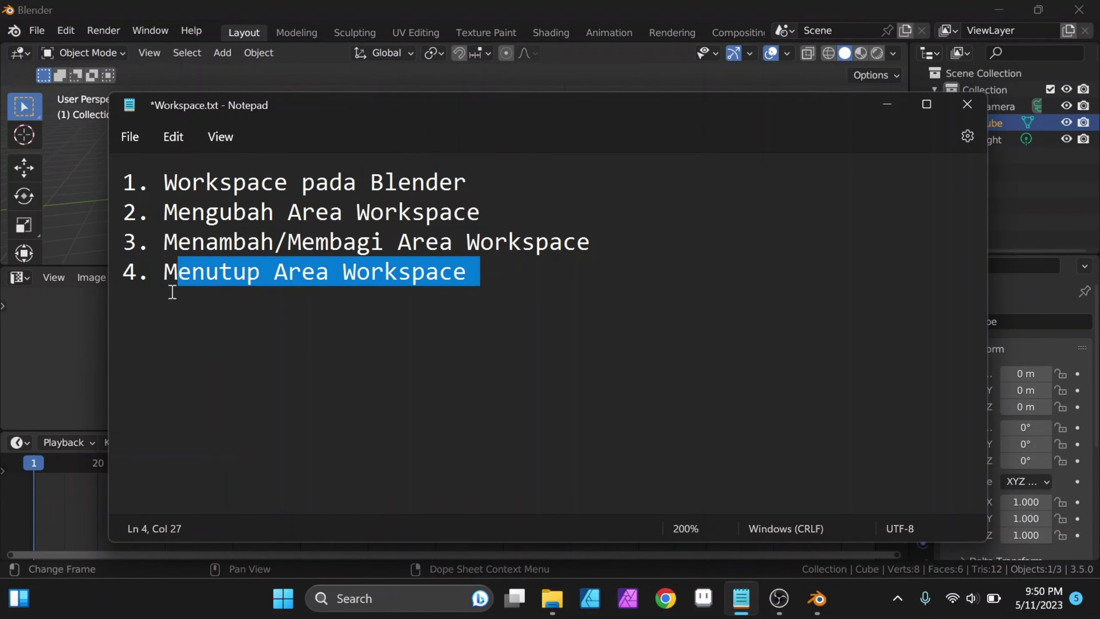
pyautogui.click(882, 105)
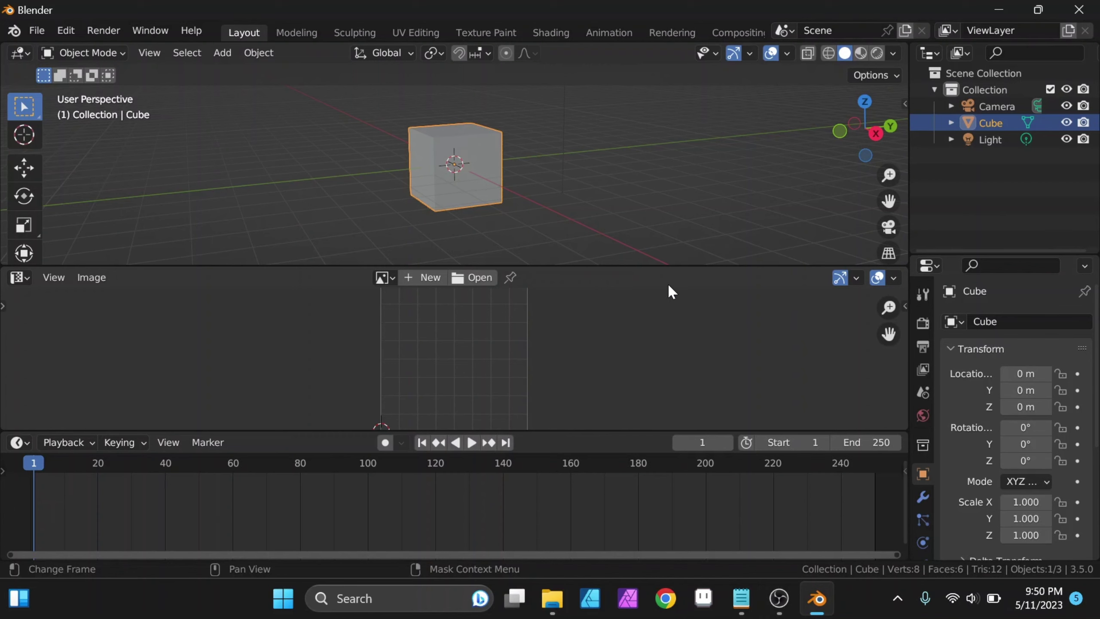
# - Close the image editor, stretch the 3D viewport down to the timeline, and split it into two again
pyautogui.rightClick(608, 277)
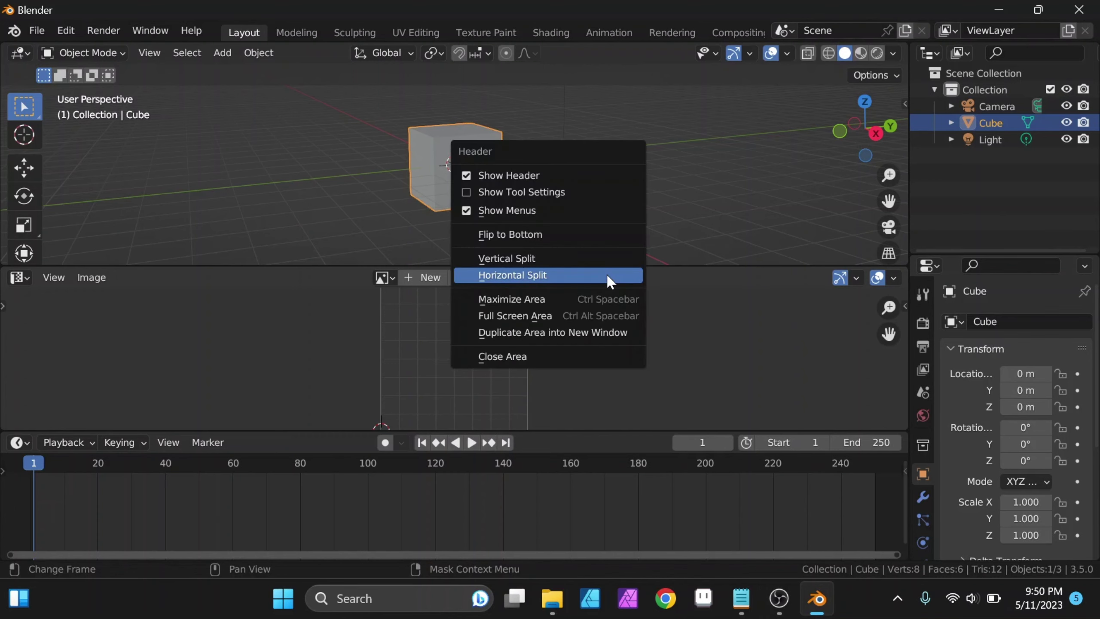
pyautogui.click(600, 355)
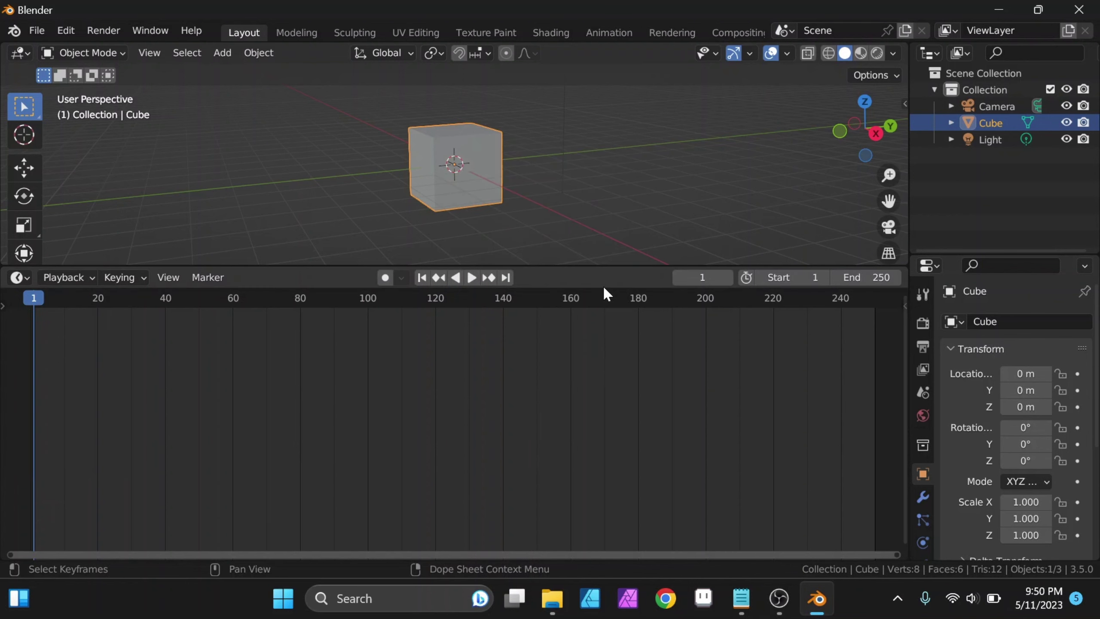
pyautogui.moveTo(600, 265); pyautogui.dragTo(623, 451)
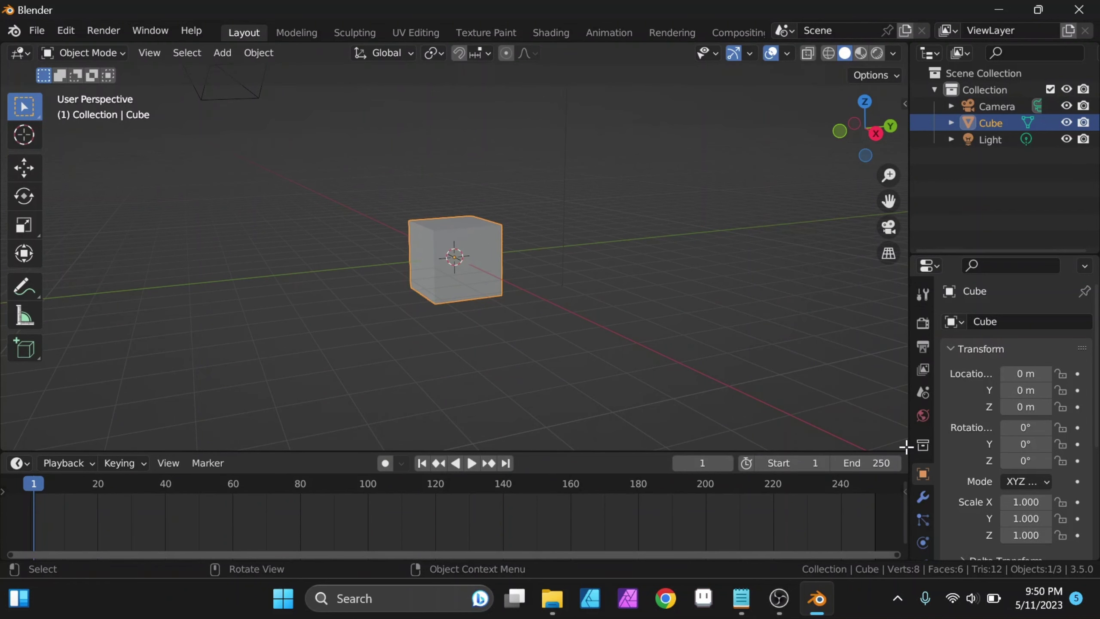
pyautogui.moveTo(906, 449); pyautogui.dragTo(904, 280)
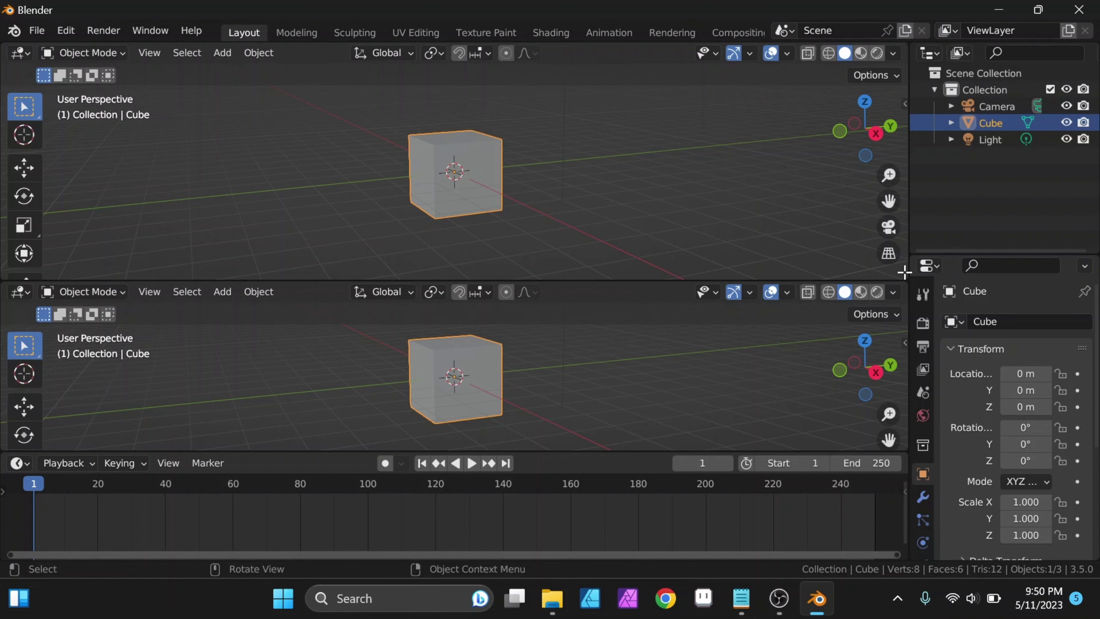
# - Join the lower viewport into the upper one, split it once more, then join them again
pyautogui.moveTo(904, 272)
pyautogui.mouseDown()
pyautogui.moveTo(905, 320)
pyautogui.moveTo(882, 337)
pyautogui.mouseUp()
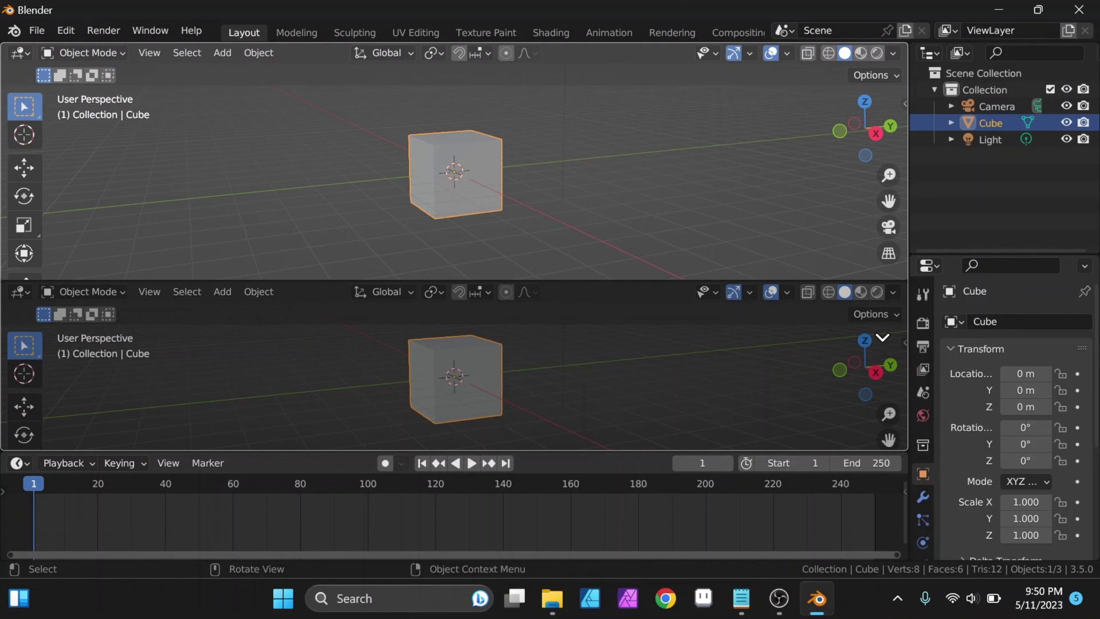
pyautogui.moveTo(882, 338); pyautogui.dragTo(883, 343)
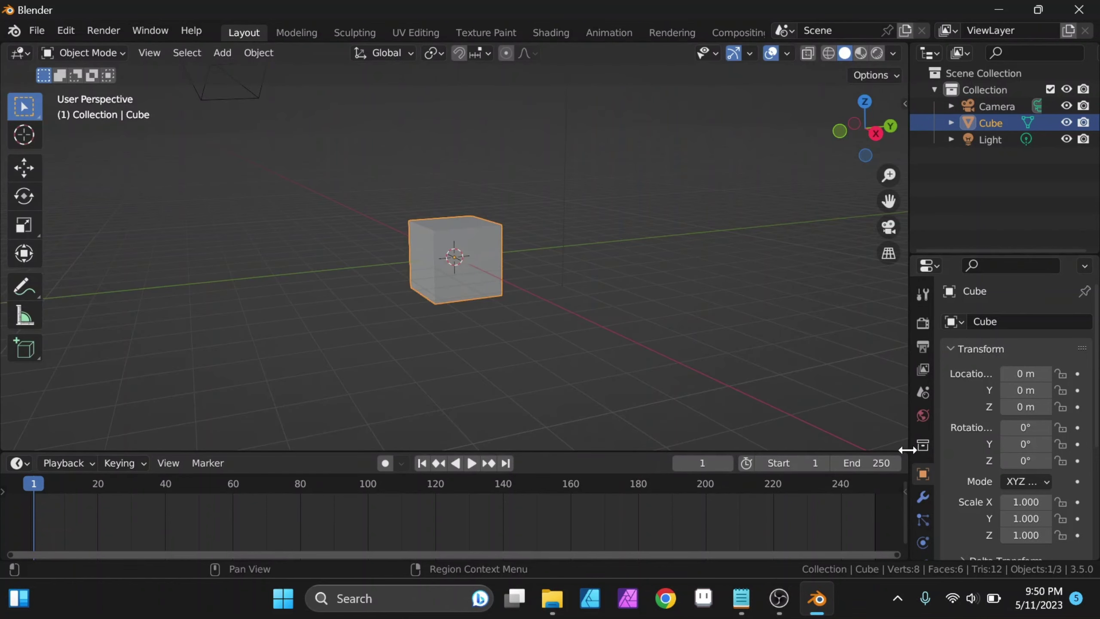
pyautogui.moveTo(906, 447); pyautogui.dragTo(894, 274)
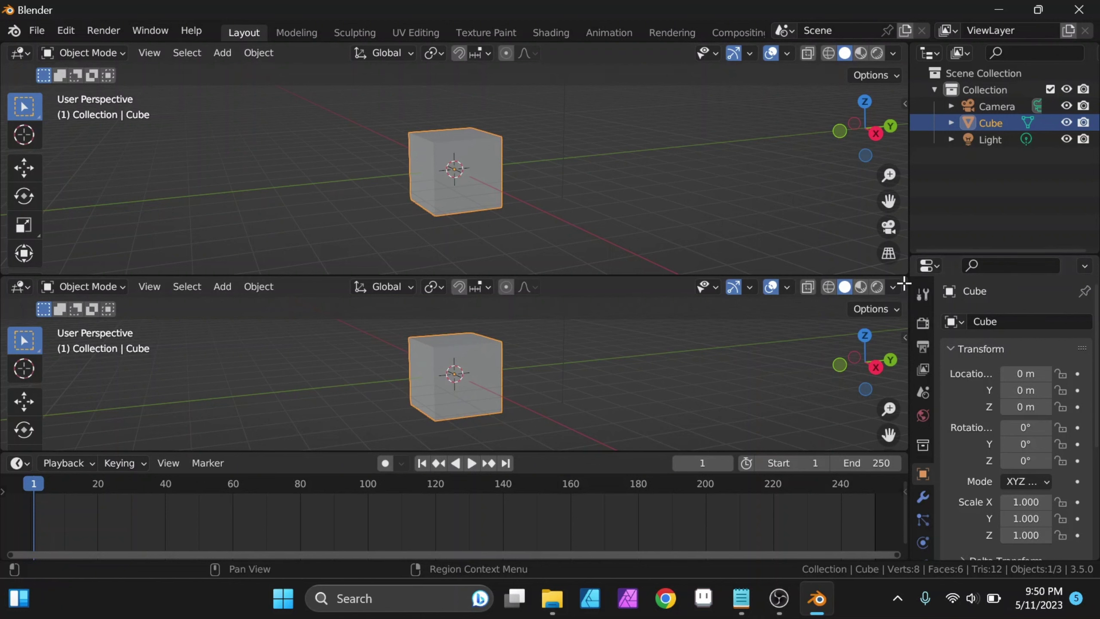
pyautogui.moveTo(904, 284); pyautogui.dragTo(904, 247)
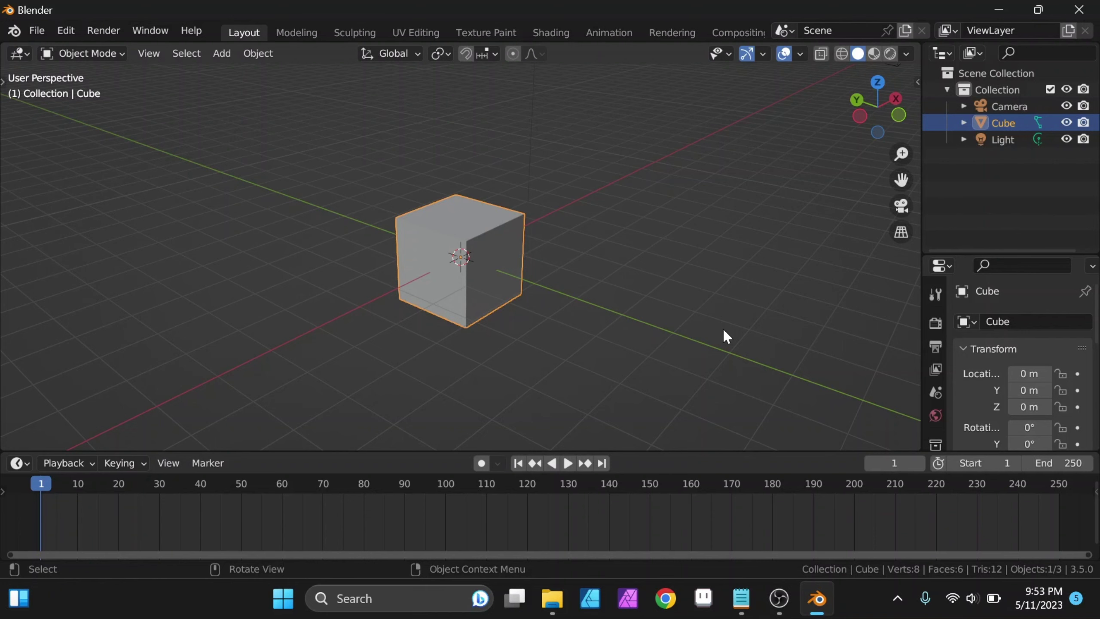
# - Orbit the single 3D viewport around the cube to show the final layout
pyautogui.moveTo(546, 215)
pyautogui.mouseDown(button='middle')
pyautogui.moveTo(679, 244)
pyautogui.moveTo(566, 253)
pyautogui.moveTo(600, 256)
pyautogui.moveTo(582, 251)
pyautogui.mouseUp(button='middle')
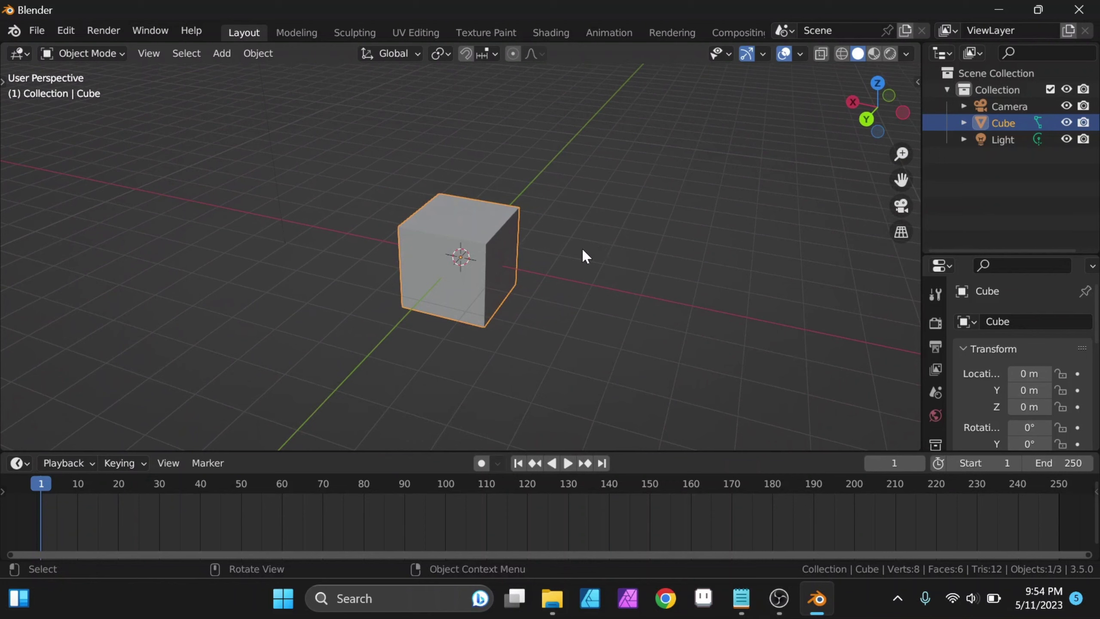